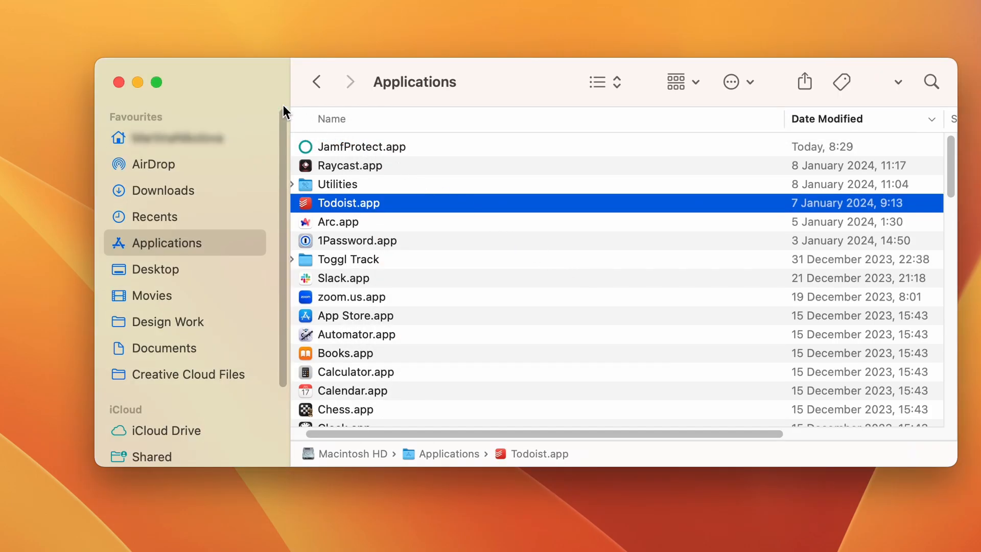
- Close the Applications folder window and bring up the options for the Trash
left_click(121, 79)
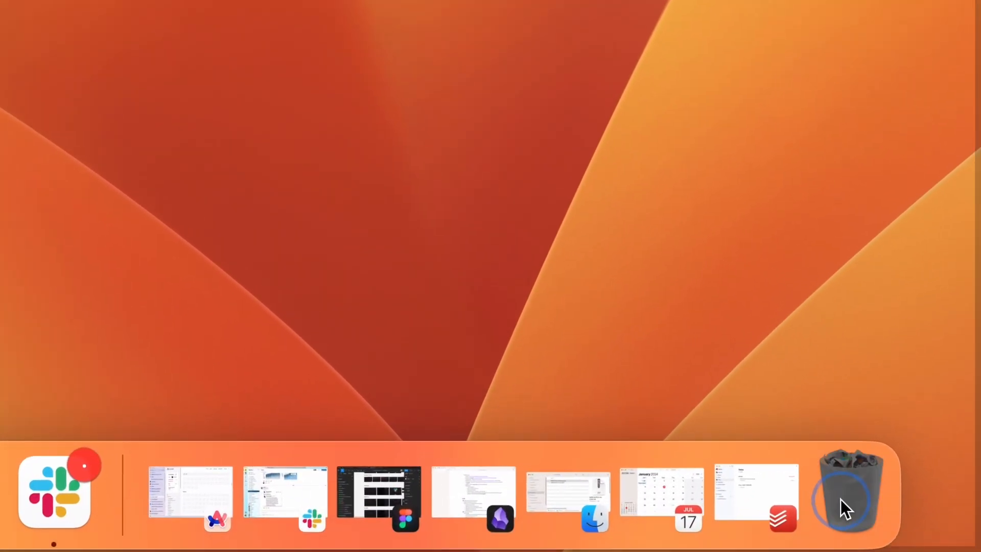
right_click(900, 520)
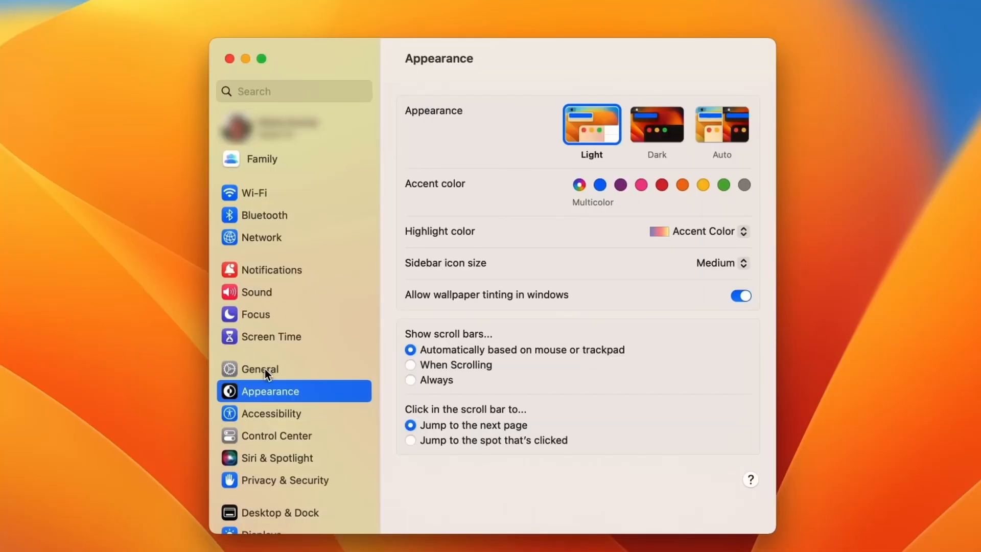
- In the General settings, start adding a Time Machine backup disk and enter the account password to authorise it
left_click(265, 370)
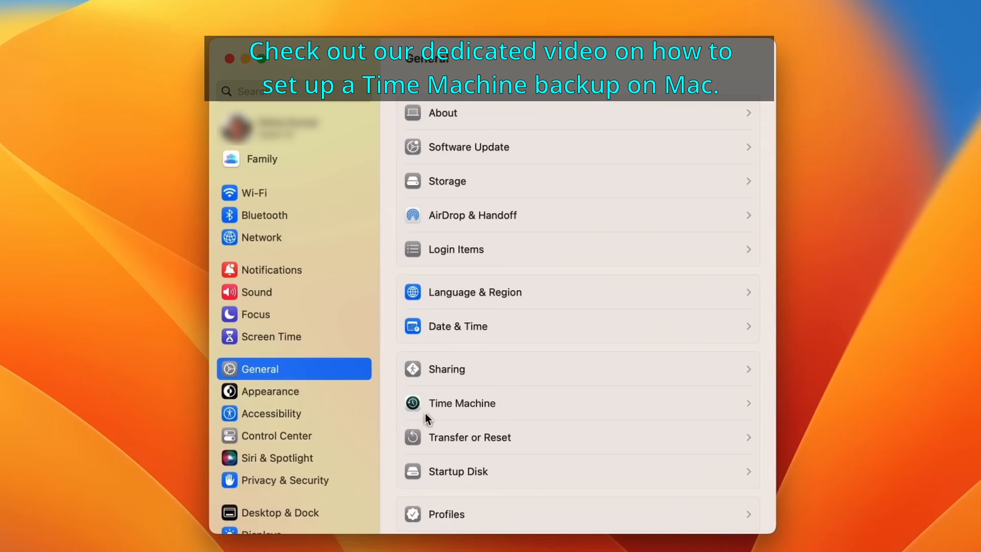
left_click(480, 405)
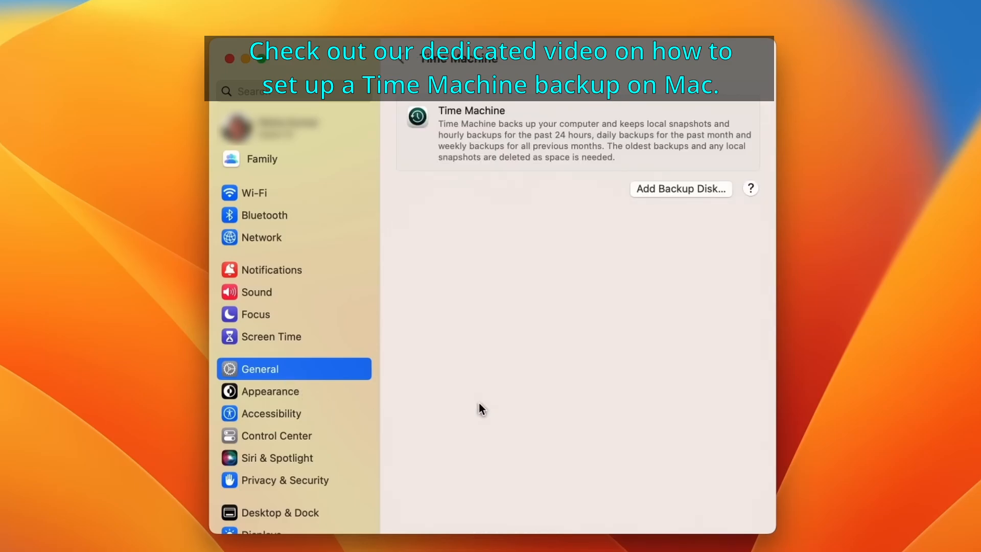
left_click(713, 190)
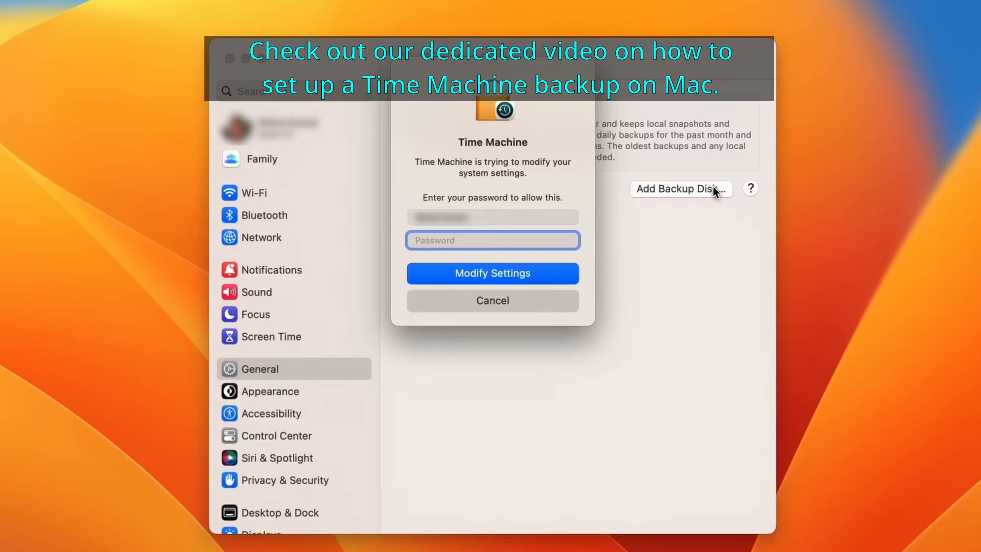
type("••••••••")
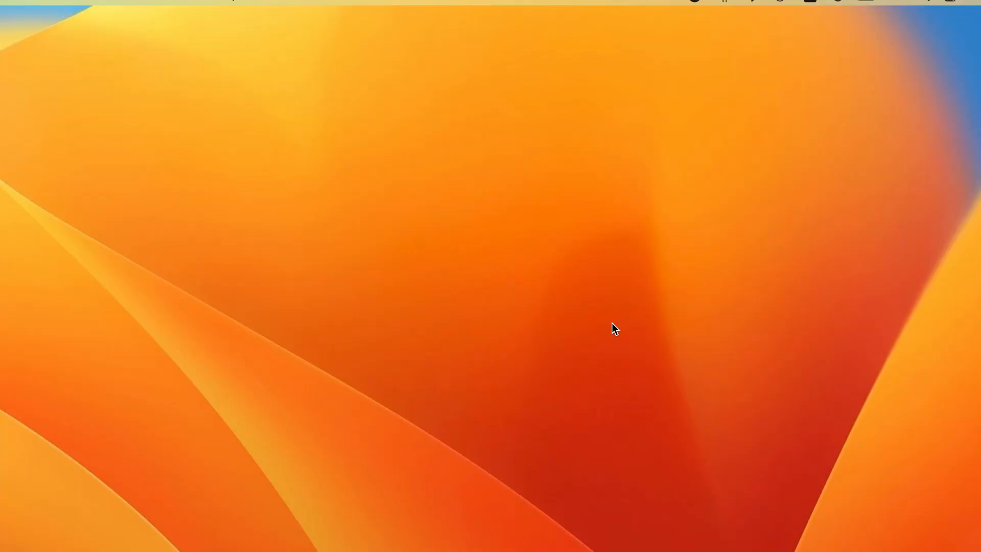
- Find "activity monitor" with a Spotlight search and launch Activity Monitor
key("super+space")
type("a")
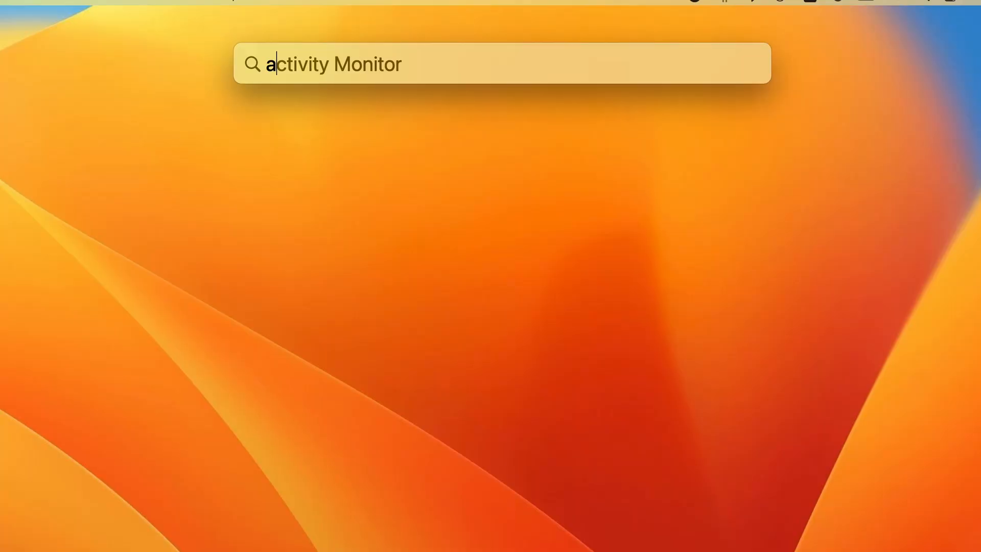
type("ctivity ")
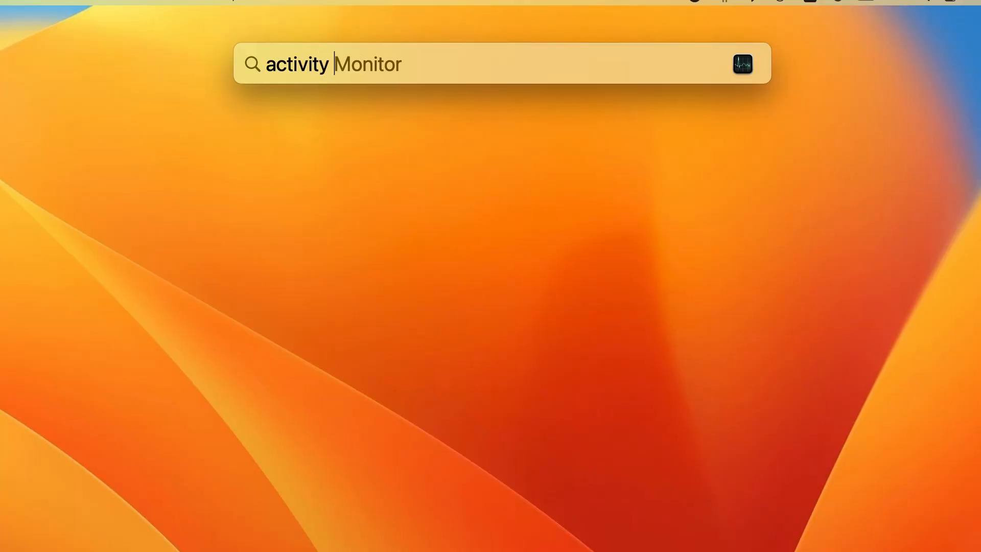
type("monitor")
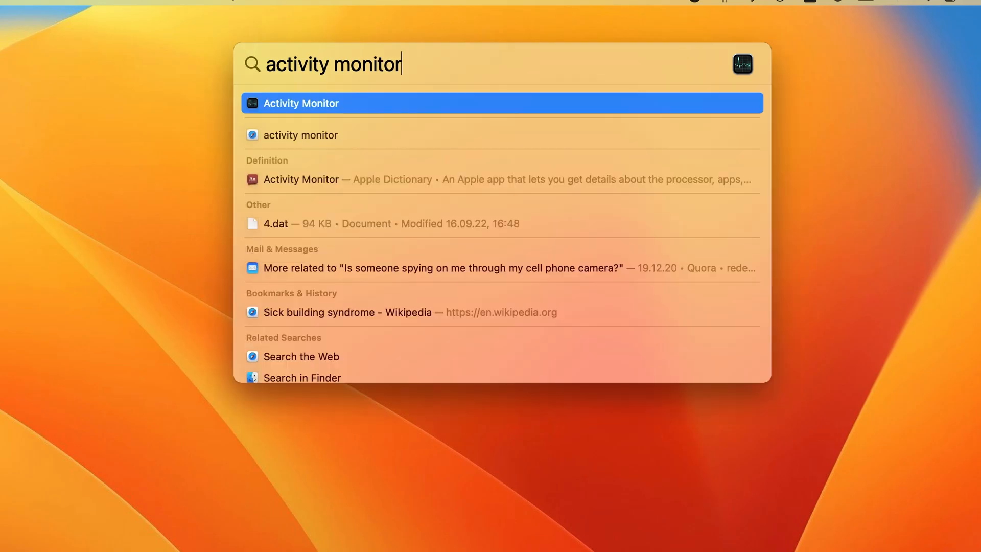
key("Return")
- Show the memory usage of all processes, sorted from highest to lowest memory
left_click(571, 66)
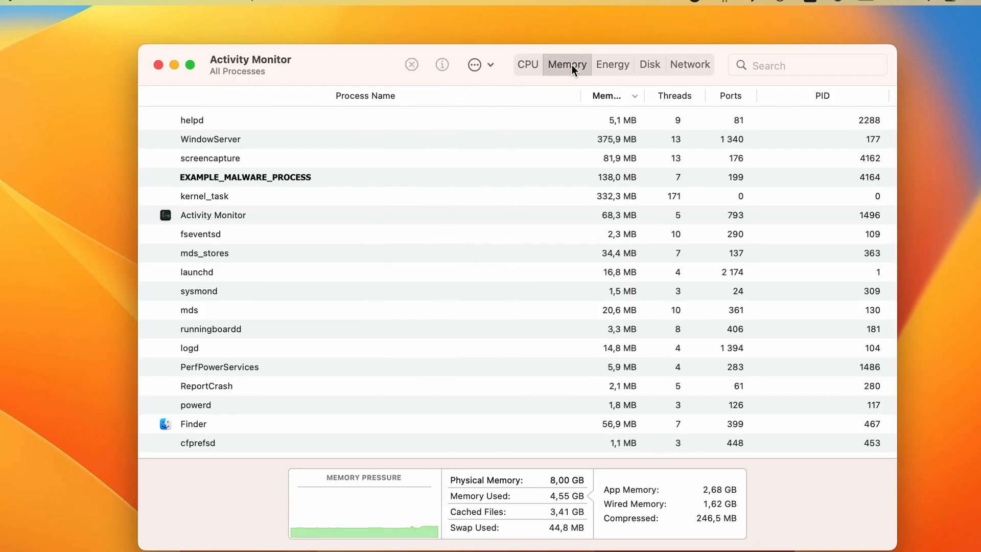
left_click(600, 91)
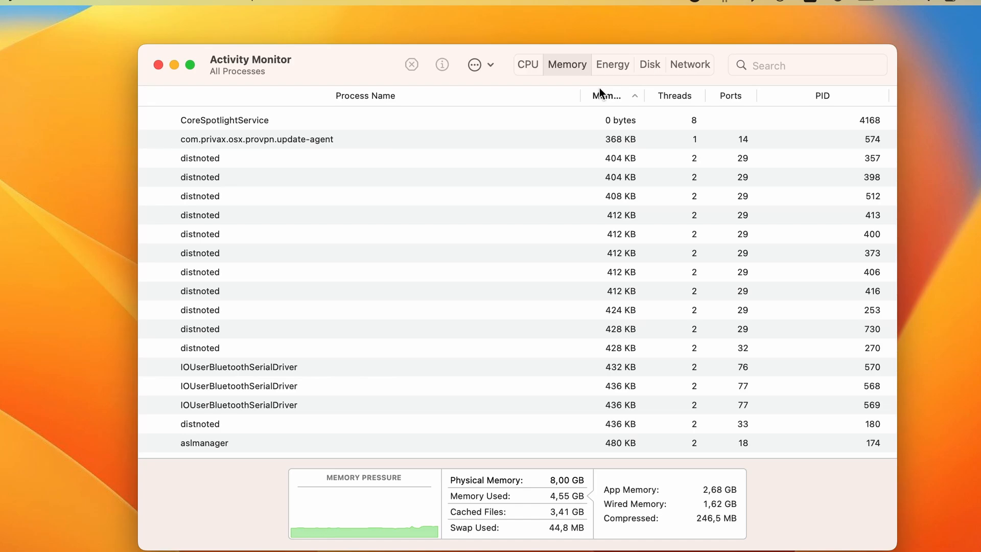
left_click(600, 91)
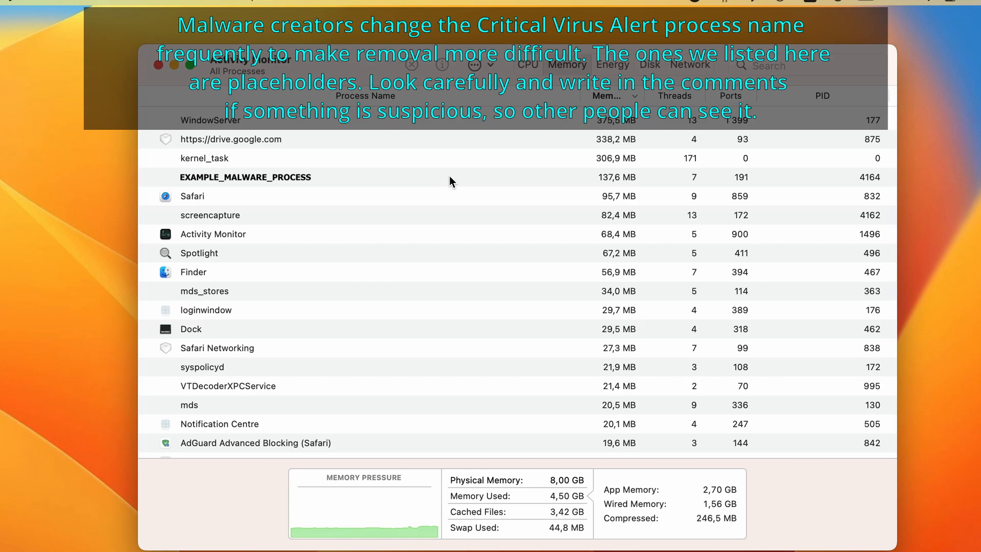
- Quit the EXAMPLE_MALWARE_PROCESS process and return to the memory usage view
left_click(450, 177)
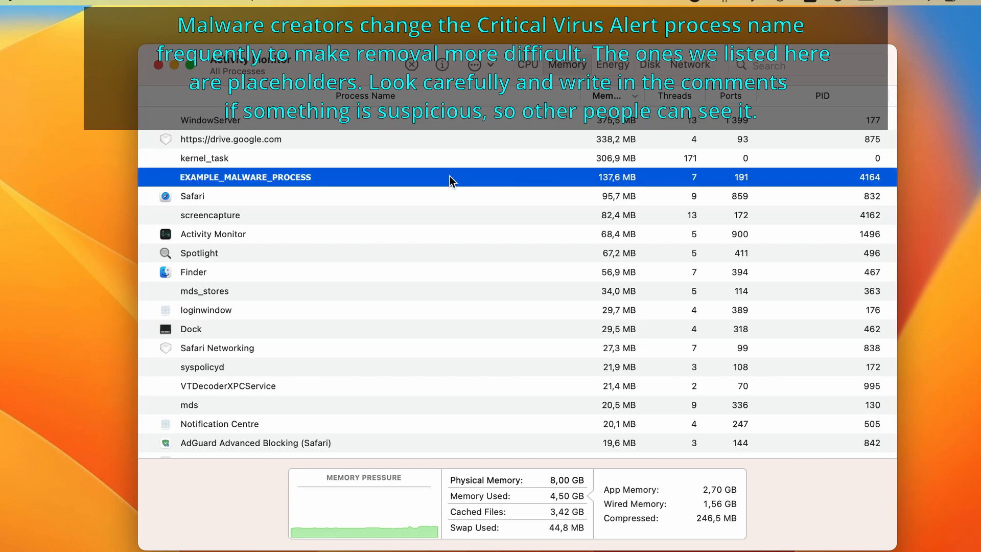
left_click(416, 65)
left_click(551, 360)
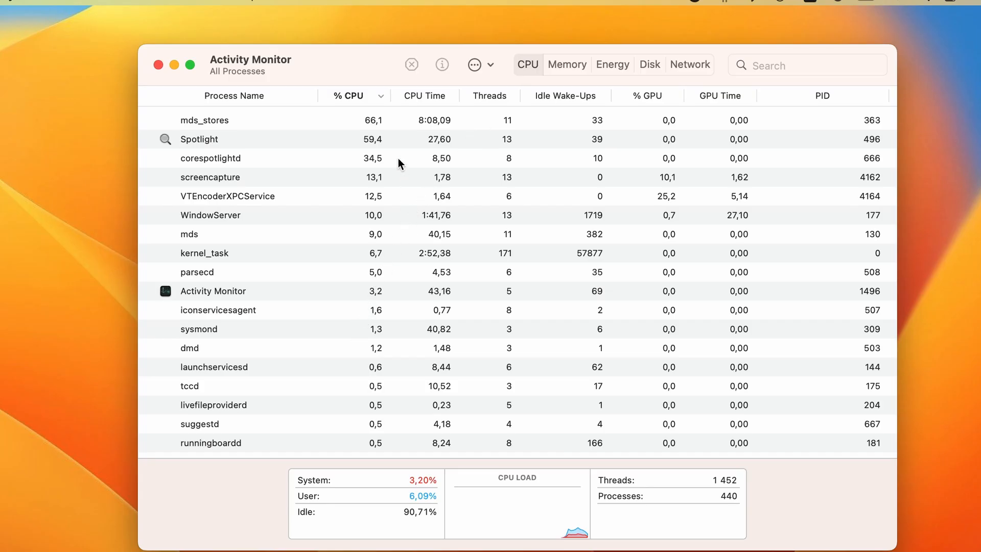
left_click(572, 66)
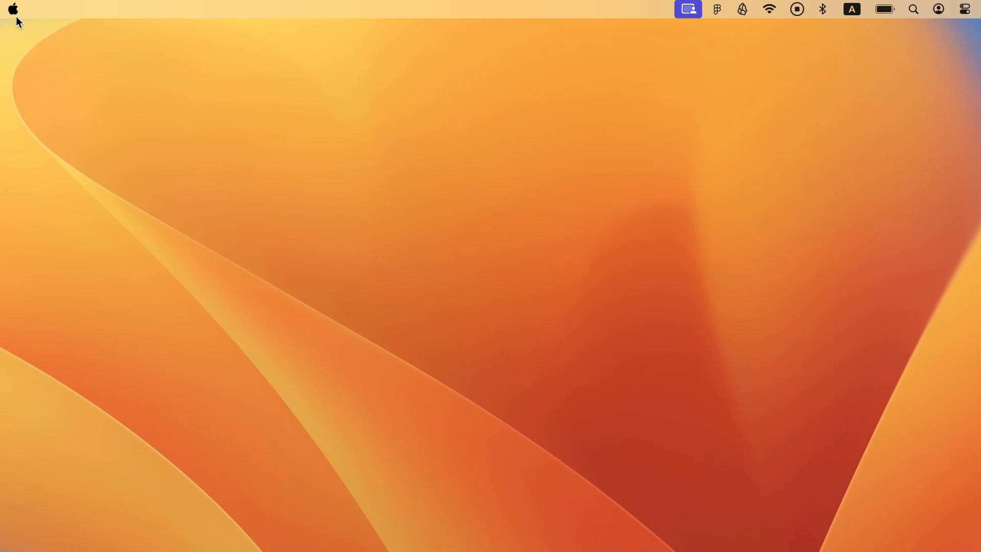
- Find Login Items in System Settings by searching "login" and remove EXAMPLE_MALWARE_APP from the items that open at login
left_click(15, 16)
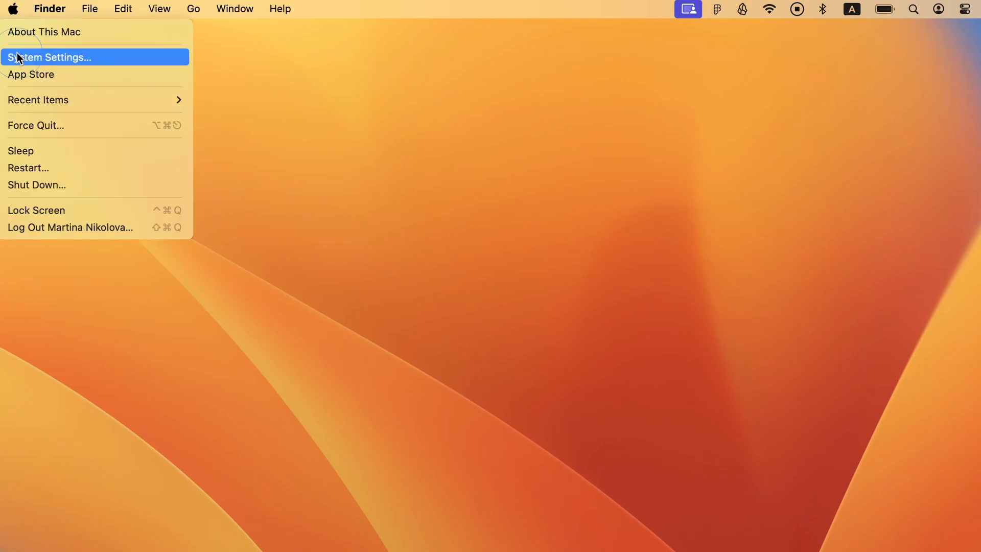
left_click(17, 56)
type("login")
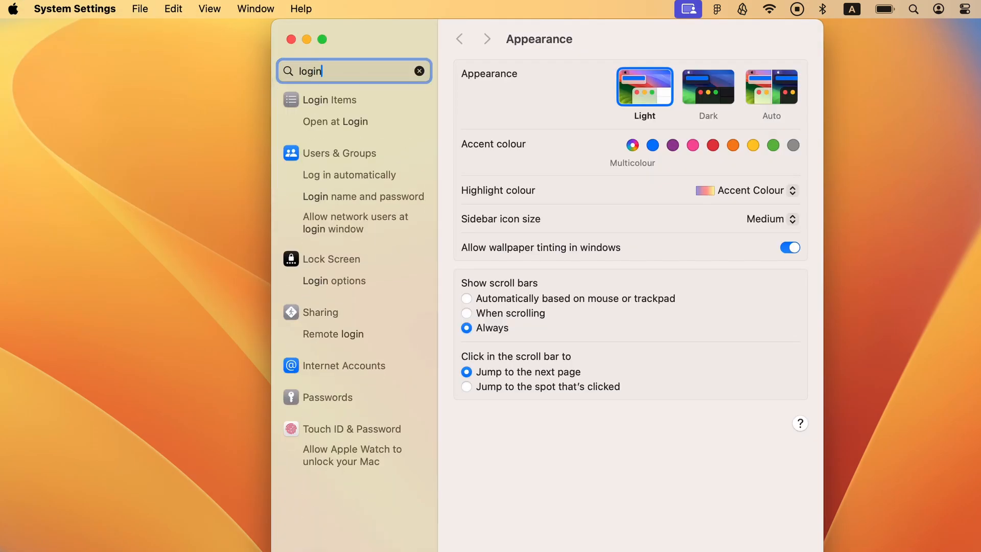
left_click(315, 100)
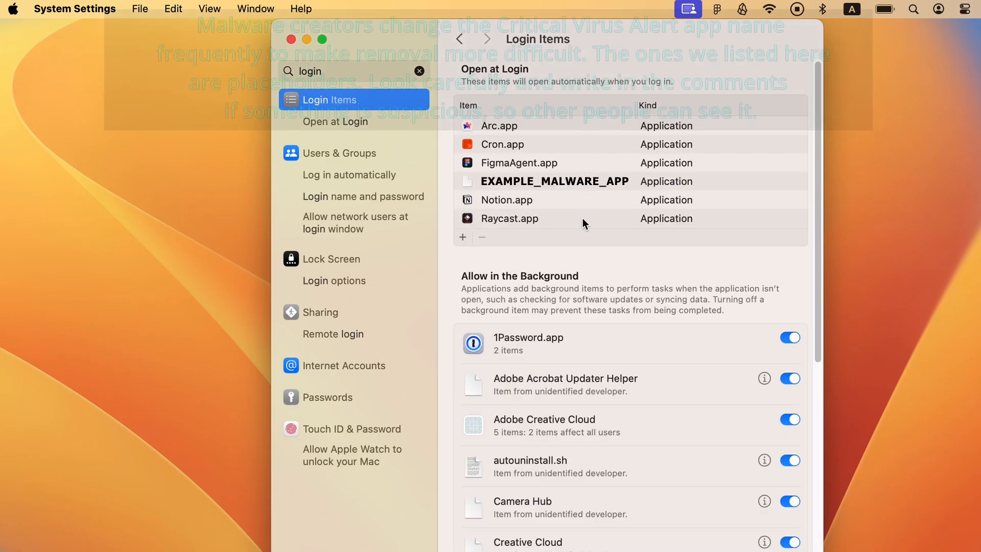
left_click(589, 184)
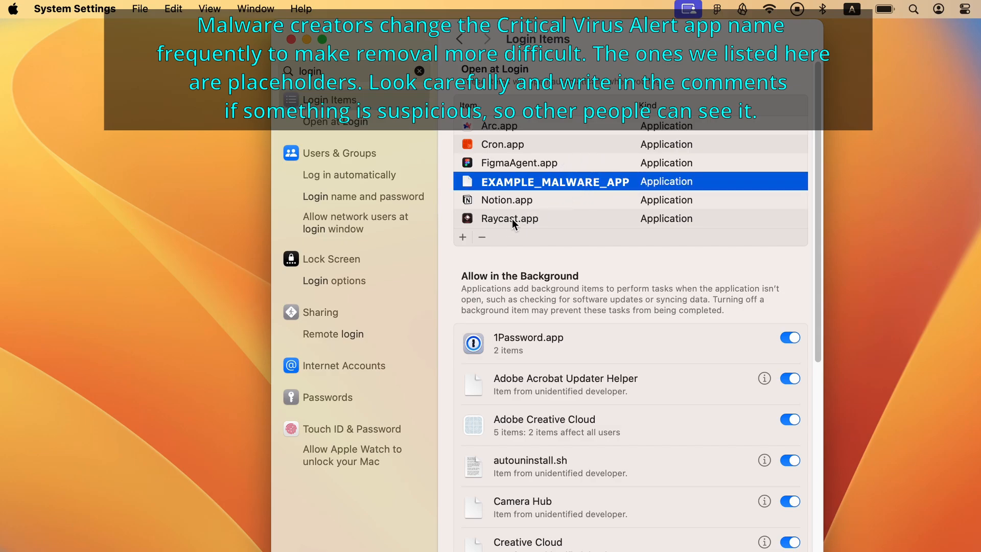
left_click(483, 237)
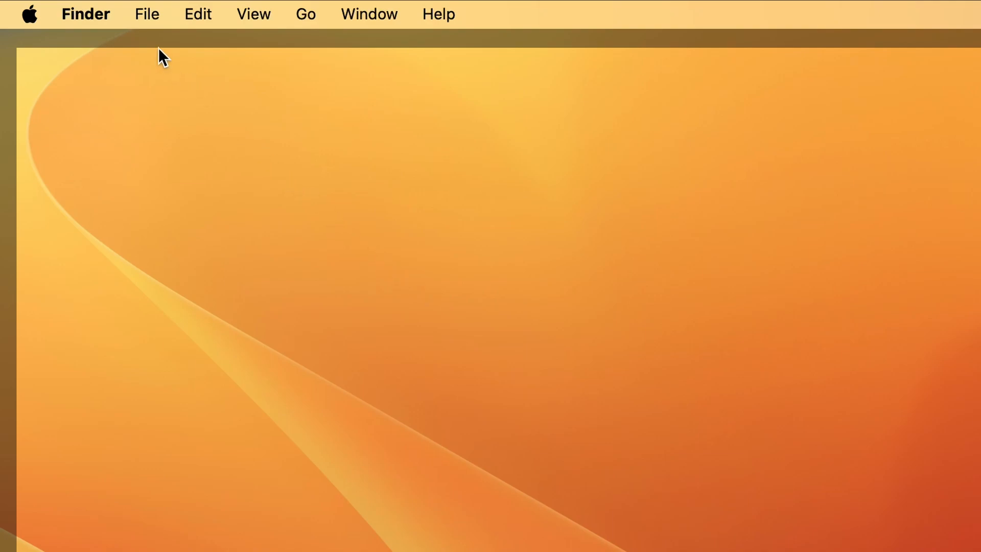
- Open EXAMPLE_MALWARE_APP's notification settings in System Settings, toggle its notification permission, and look through the rest of the application list
left_click(29, 14)
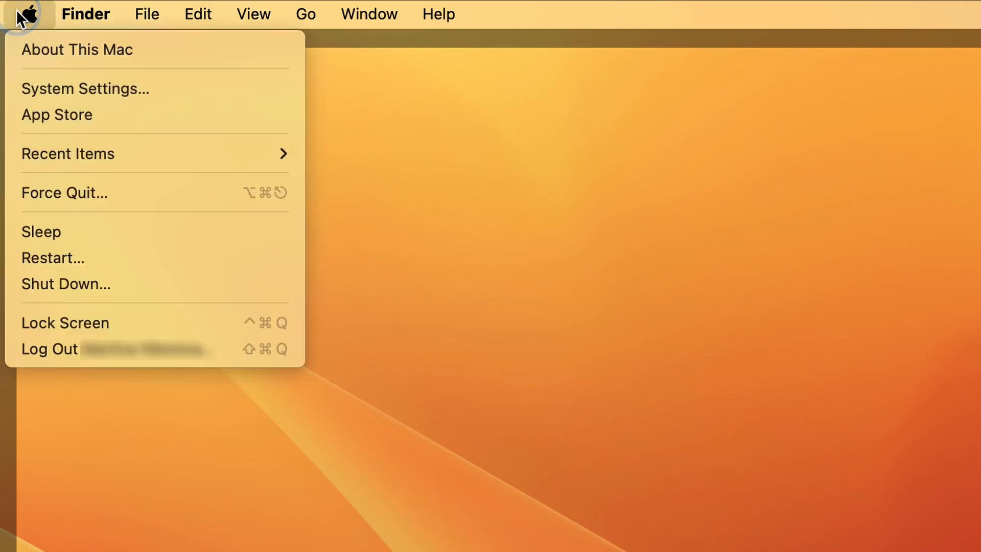
left_click(52, 82)
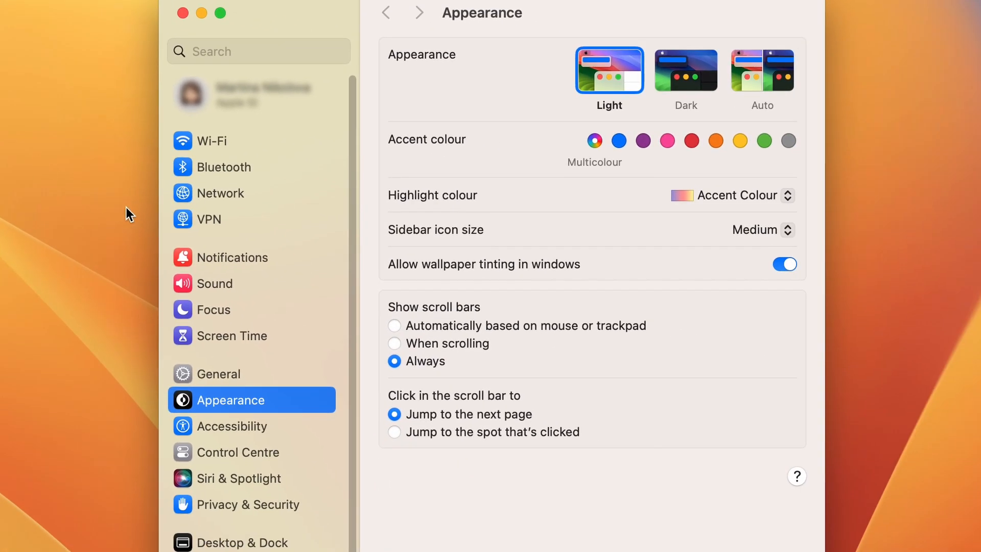
left_click(208, 250)
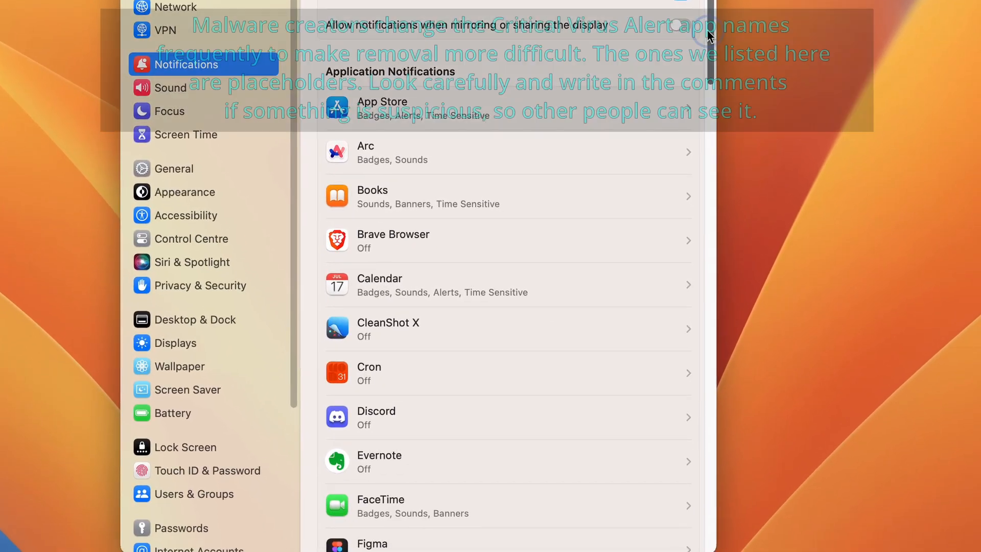
left_click_drag(789, 172, 789, 196)
left_click_drag(711, 56, 710, 108)
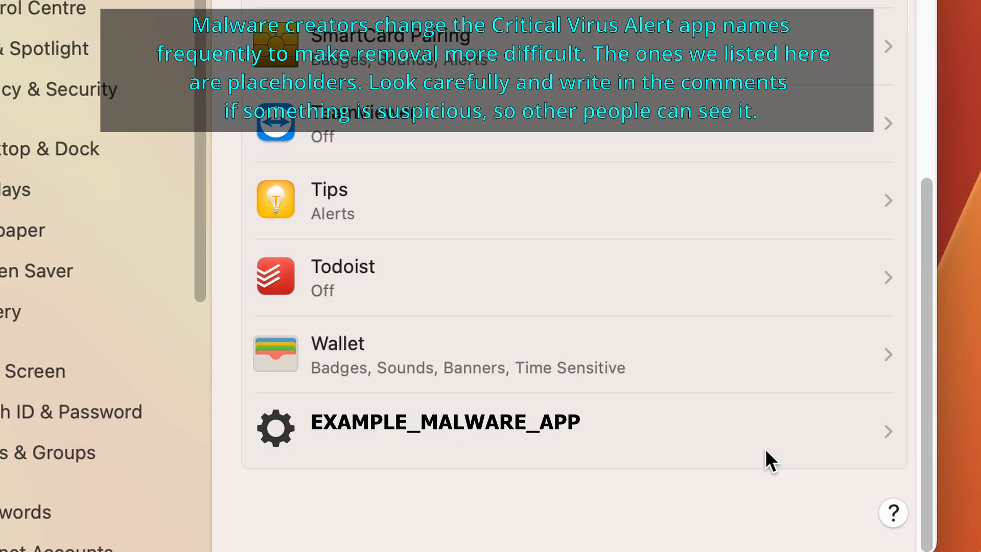
left_click(753, 443)
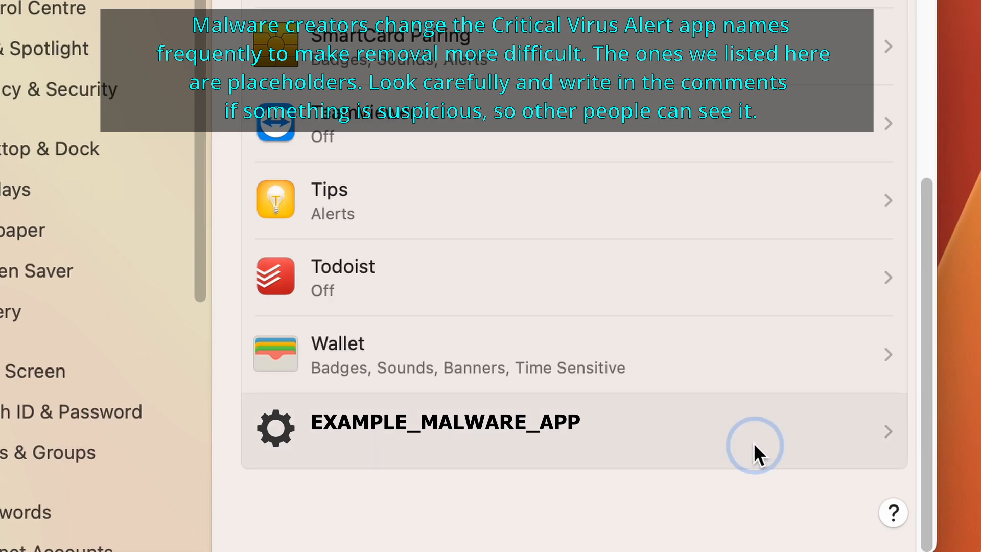
left_click(841, 109)
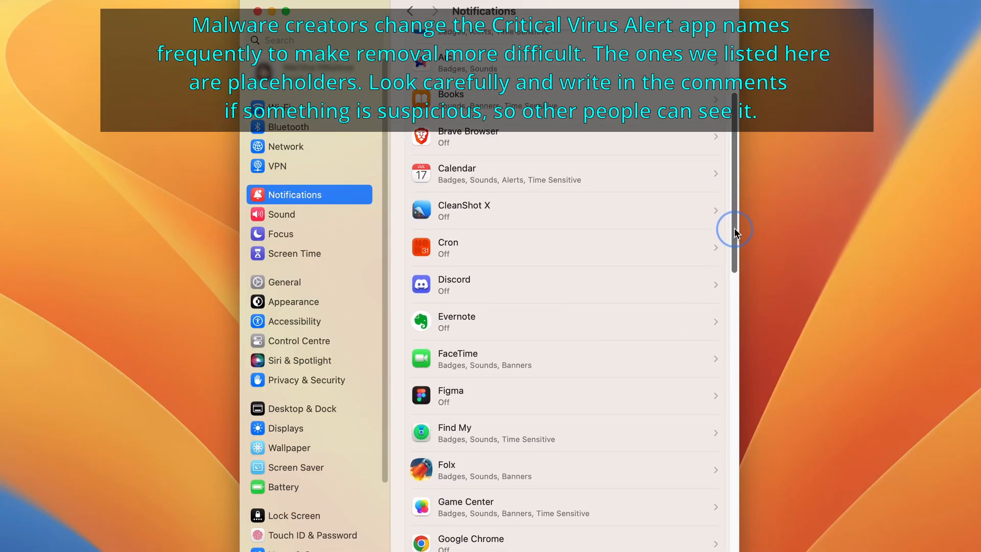
scroll(734, 227, "down", 3)
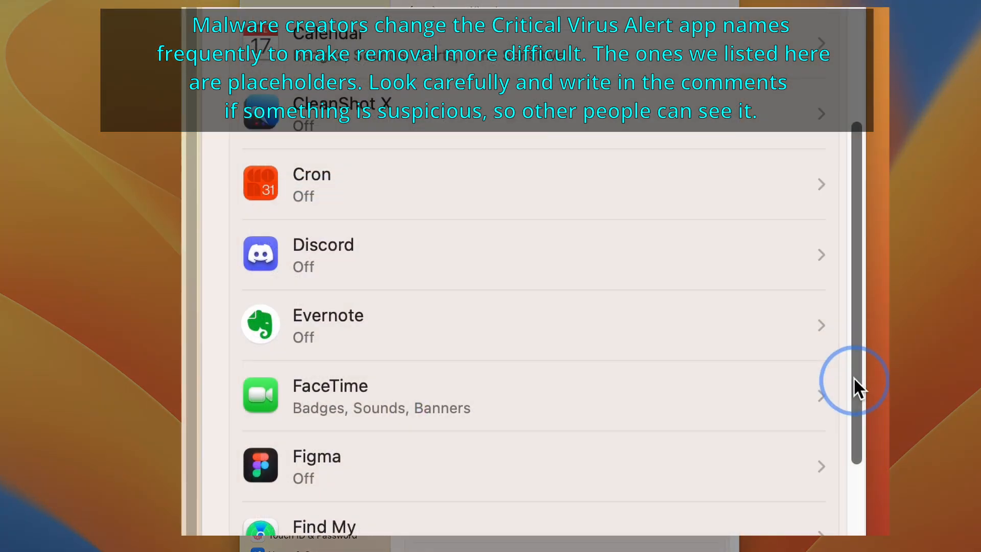
left_click_drag(854, 378, 834, 534)
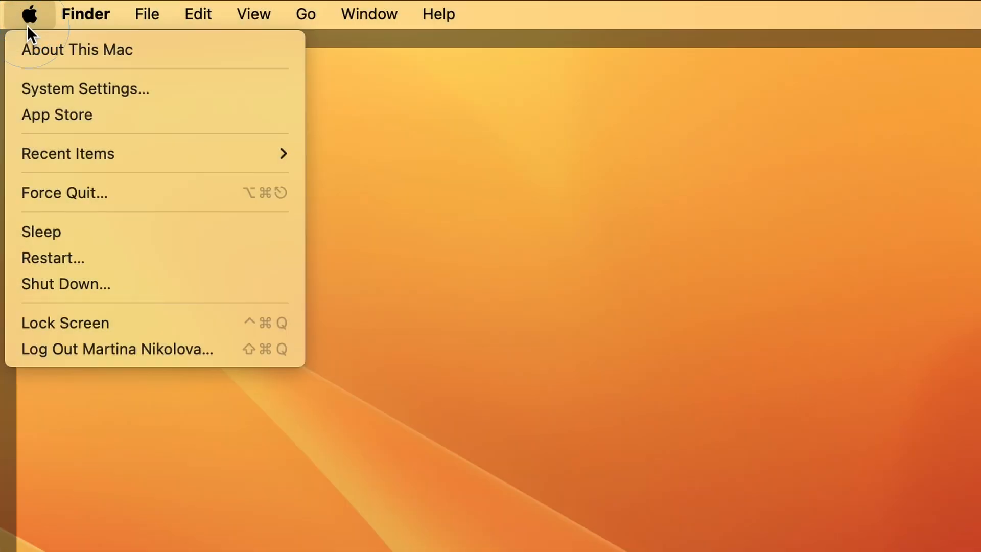
- Find Users & Groups in System Settings by searching "user" and open the details of the AdminPrefs account
left_click(78, 94)
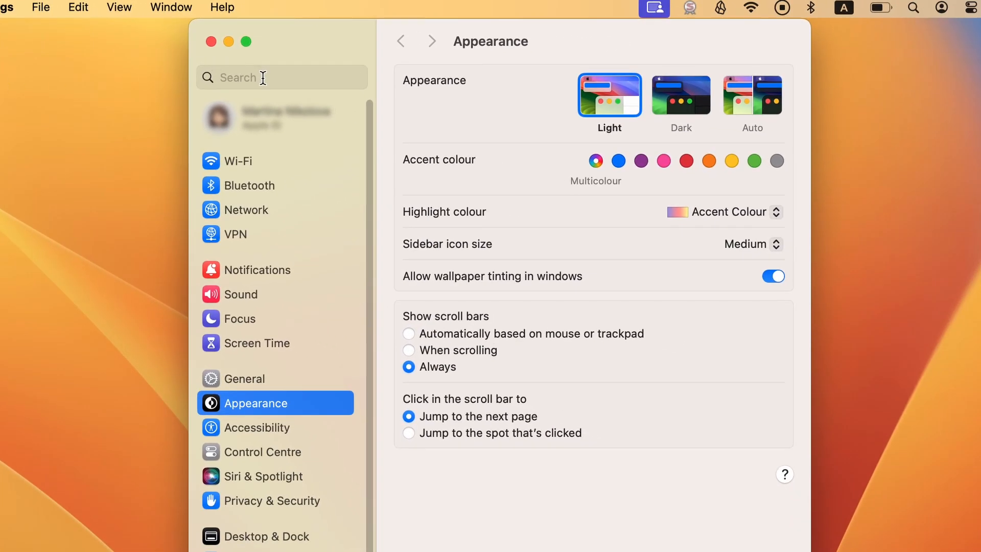
left_click(262, 78)
type("user")
left_click(250, 110)
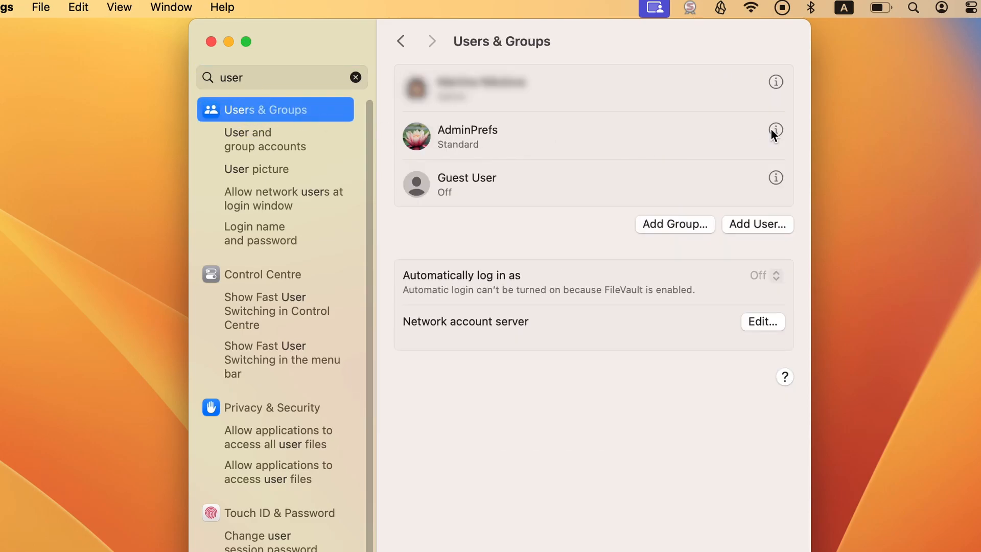
left_click(773, 129)
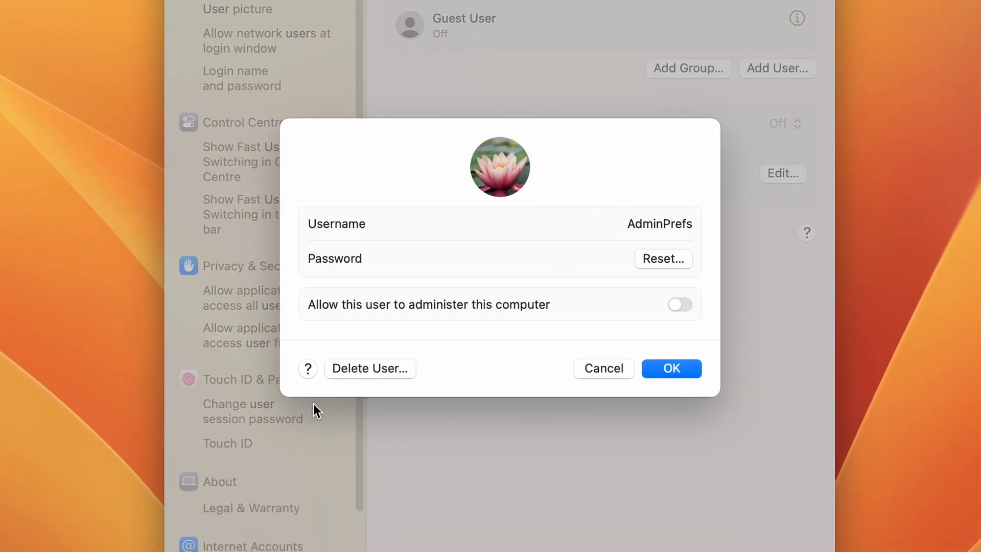
- Delete the AdminPrefs user along with its home folder, authorising with the account password, and close the settings window
left_click(370, 361)
type("•••••••")
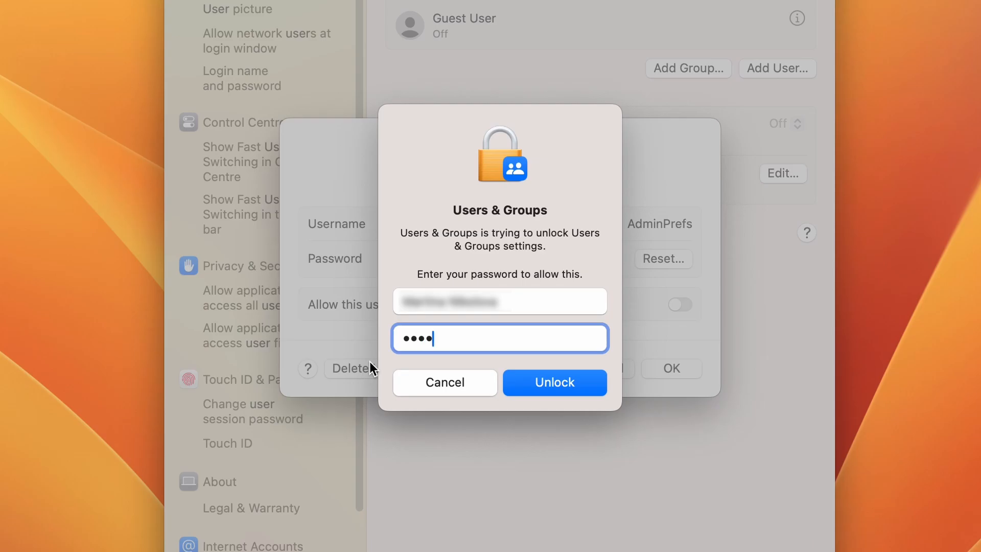
type("•••••")
key("Return")
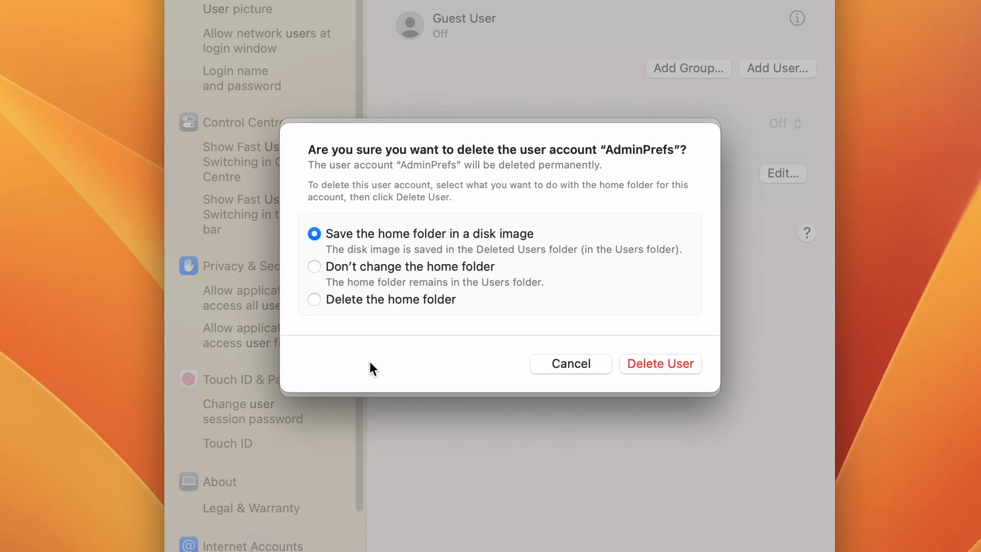
left_click(378, 302)
left_click(673, 363)
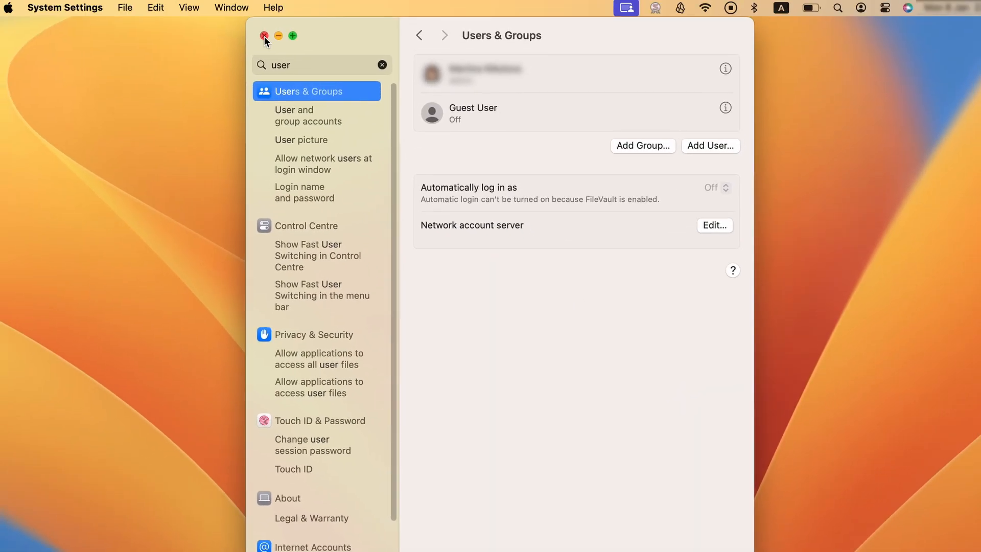
left_click(263, 36)
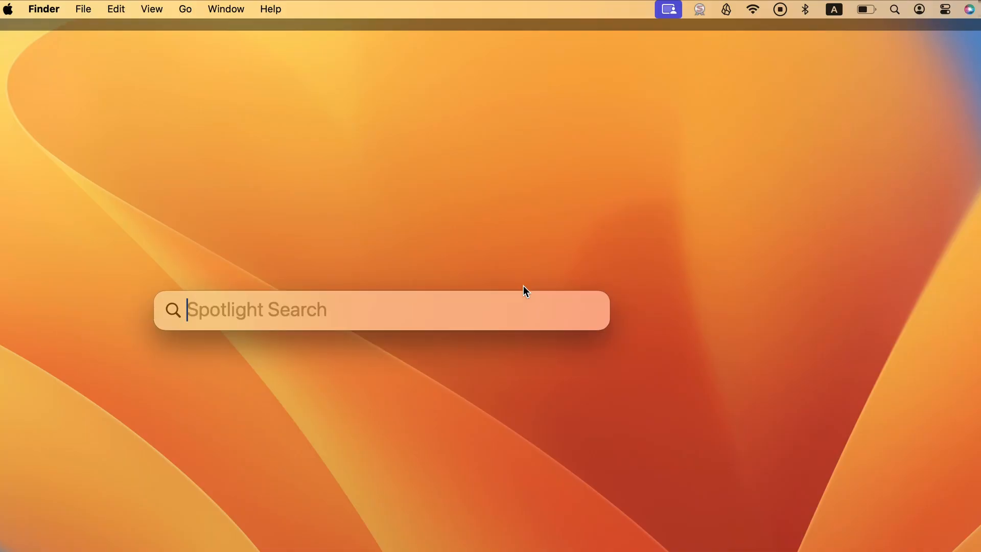
- Open the Calendar app and go to its Internet Accounts settings
type("cal")
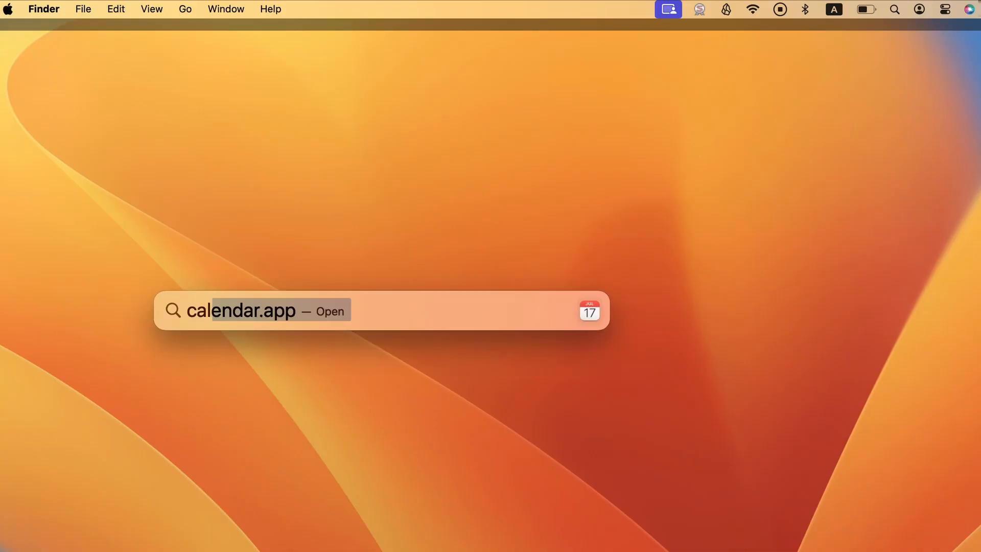
type("endar")
key("Return")
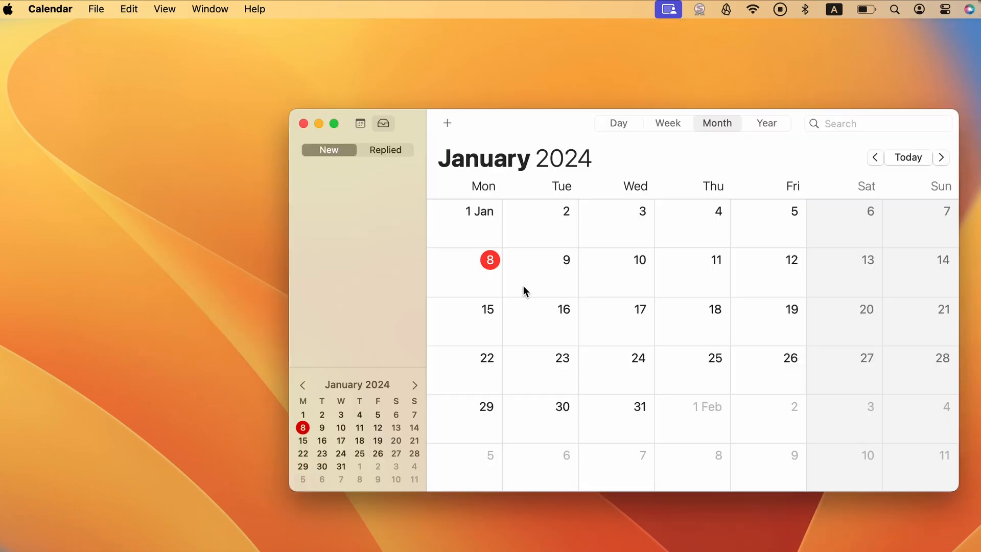
left_click(72, 10)
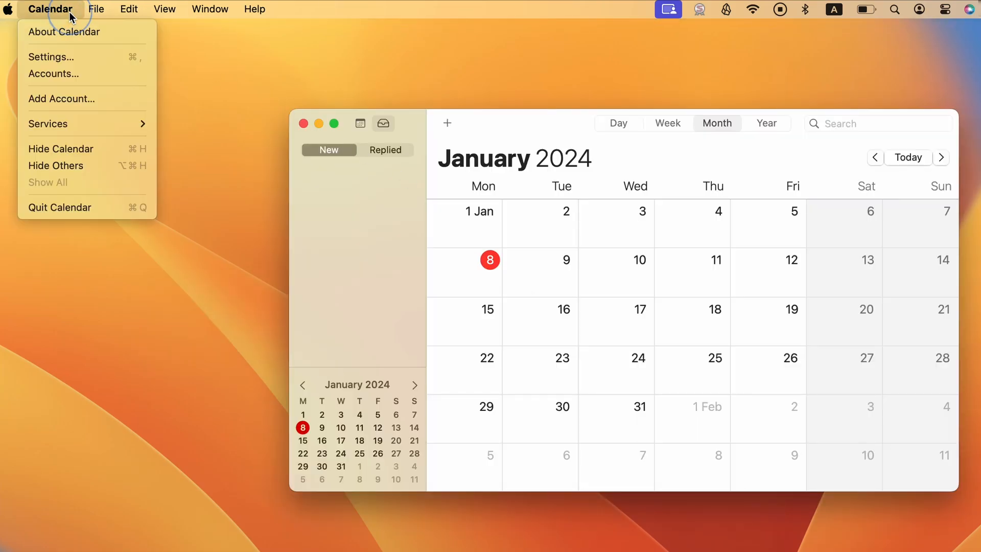
left_click(68, 74)
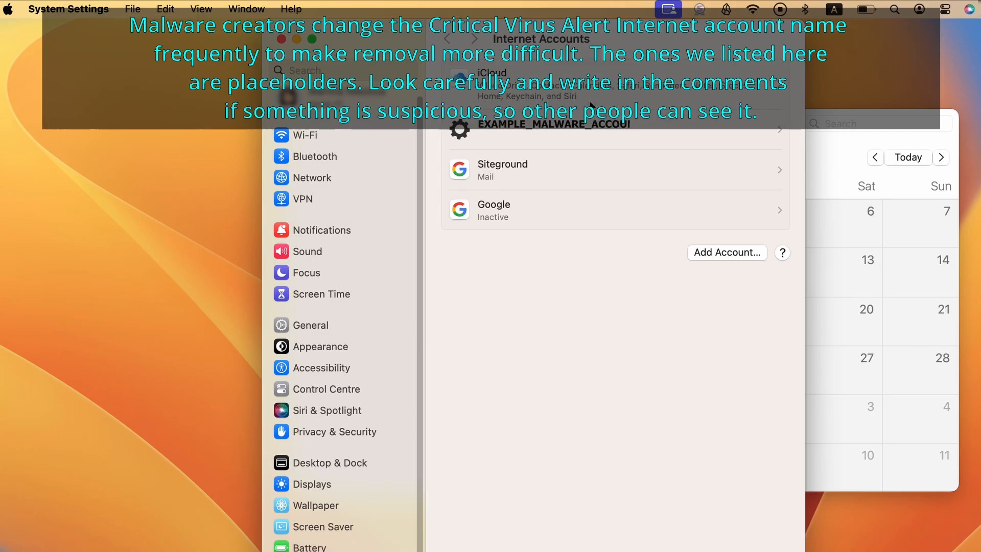
- Delete the EXAMPLE_MALWARE_ACCOUN internet account, dismissing the request for its password
left_click(617, 135)
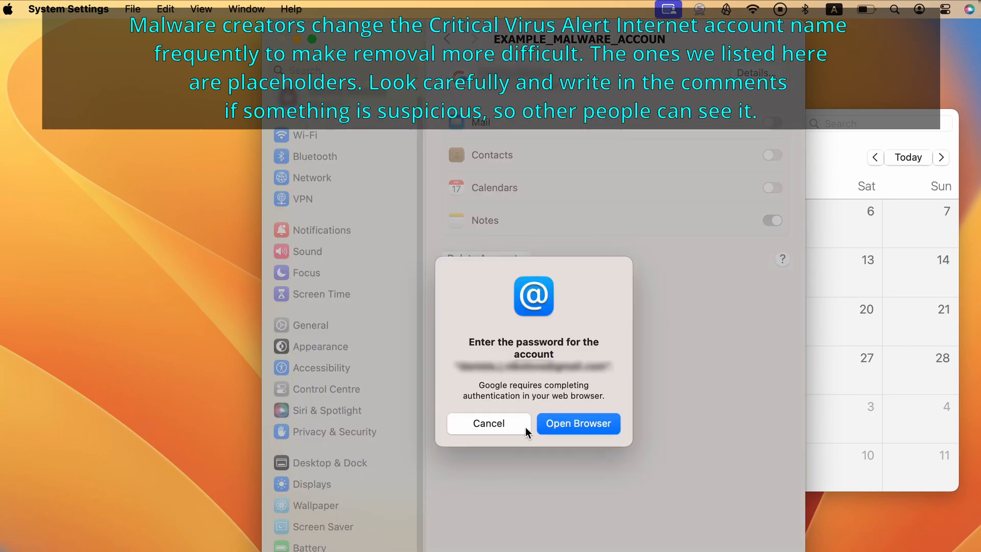
left_click(516, 425)
left_click(501, 260)
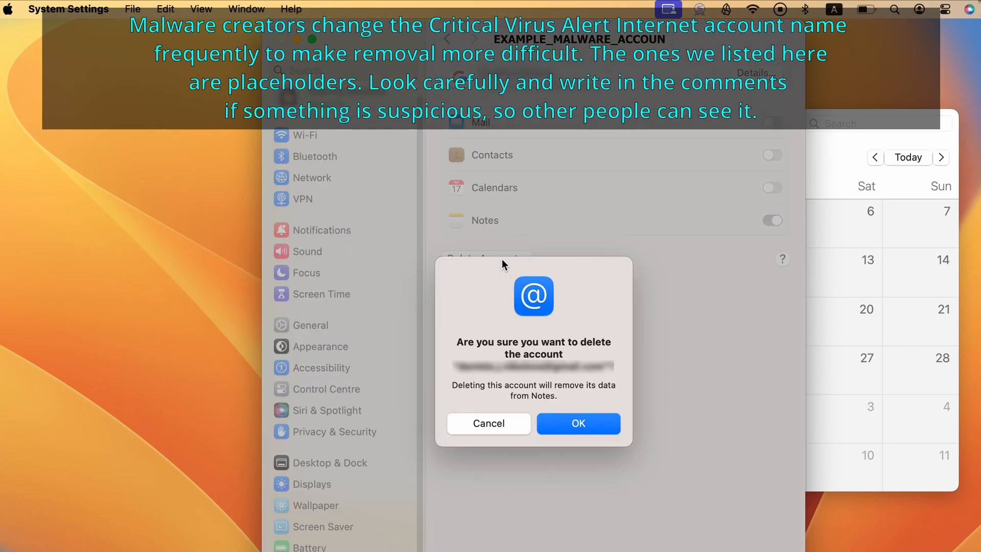
left_click(556, 426)
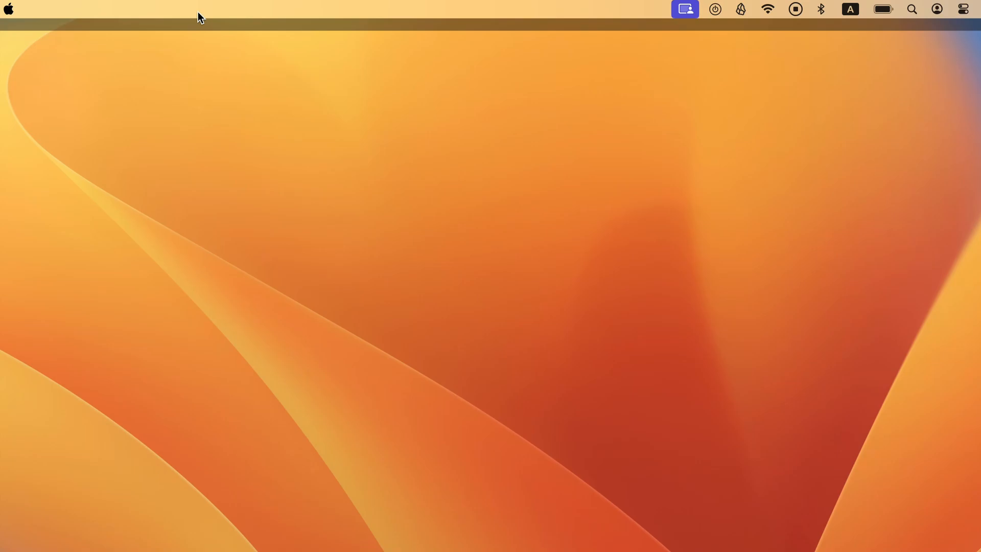
- Open the /Library/LaunchDaemons folder in Finder
left_click(191, 8)
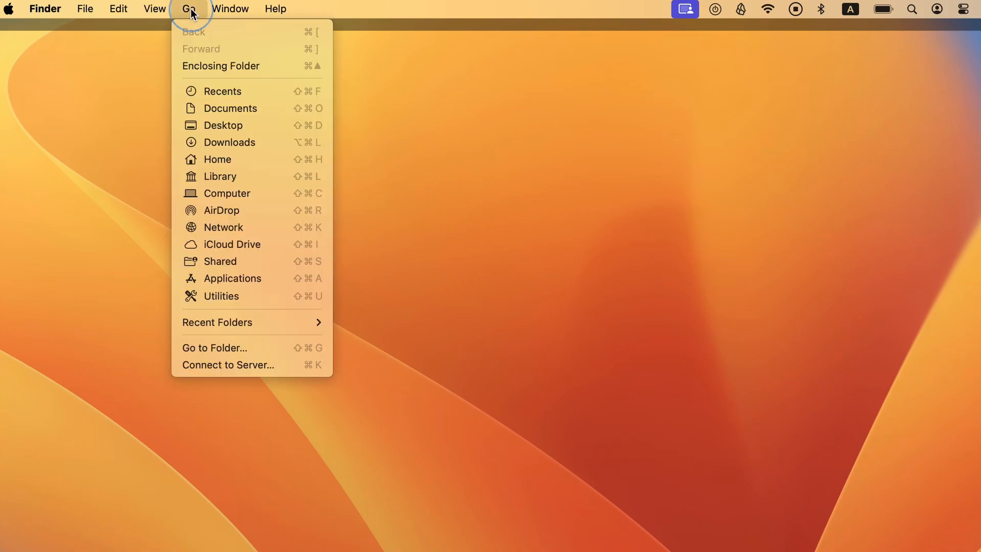
left_click(244, 349)
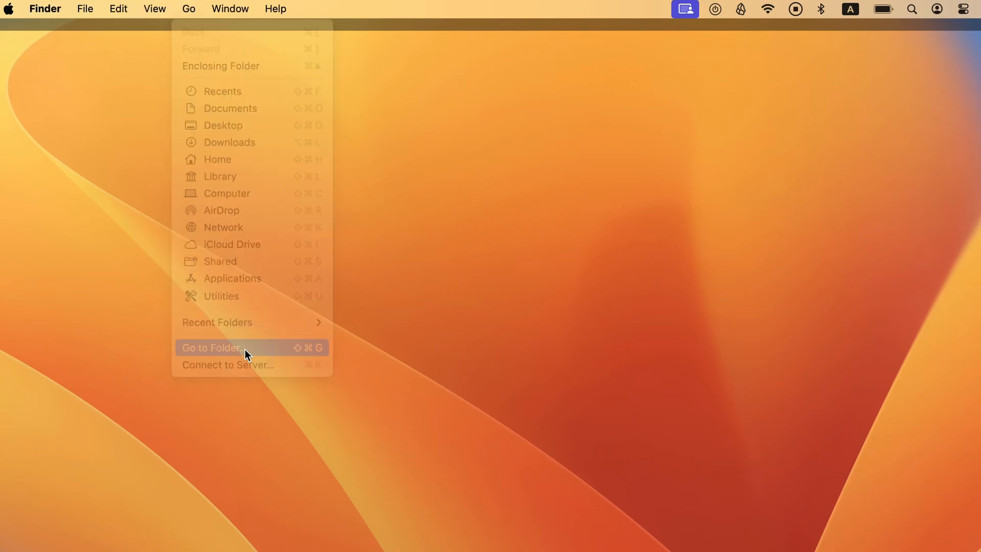
type("nchdaemon")
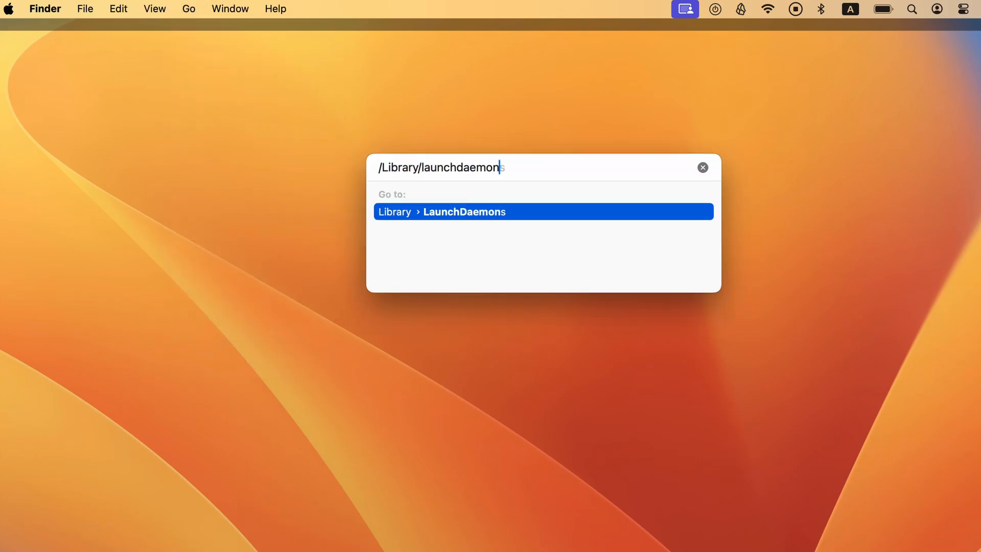
type("s")
key("Return")
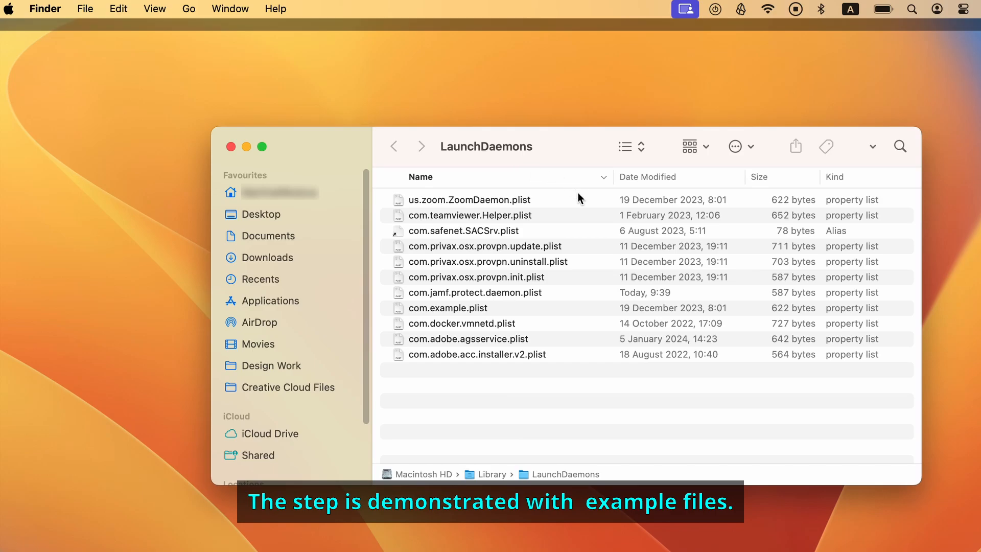
- Preview com.example.plist and examine the Library/PrivilegedHelperTools path under its ProgramArguments key
left_click(576, 307)
key("space")
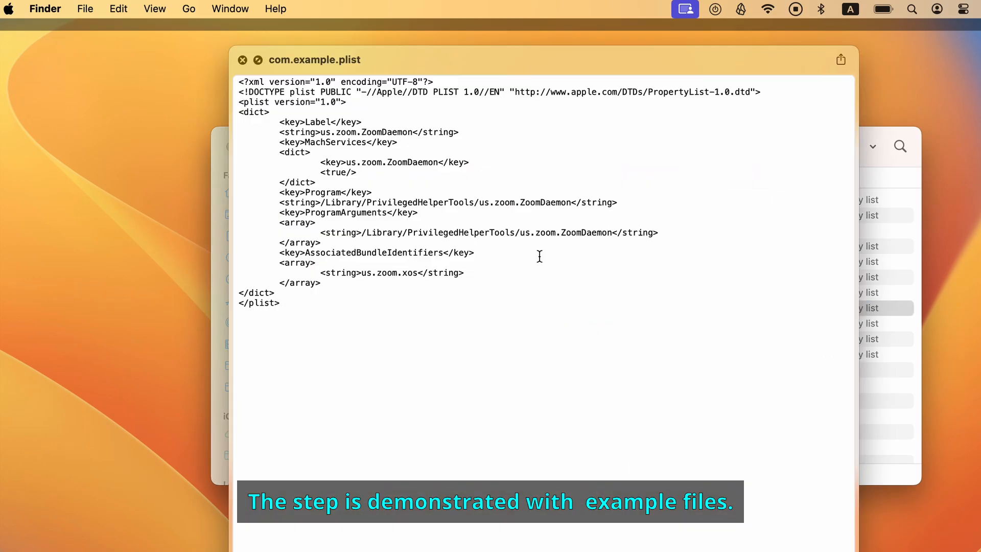
left_click_drag(516, 233, 364, 234)
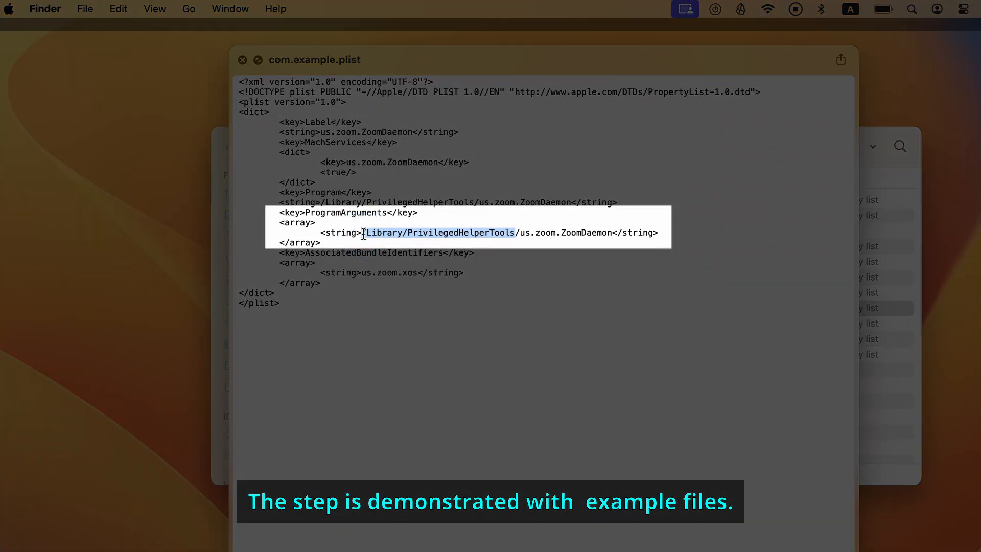
left_click(243, 61)
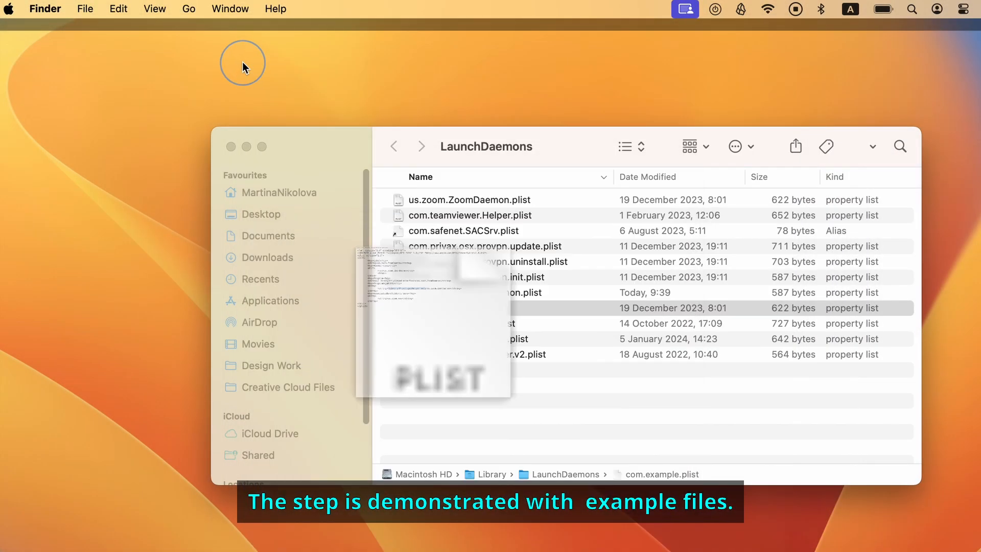
- Move com.example.plist to the Bin, authorising with the account password
right_click(583, 308)
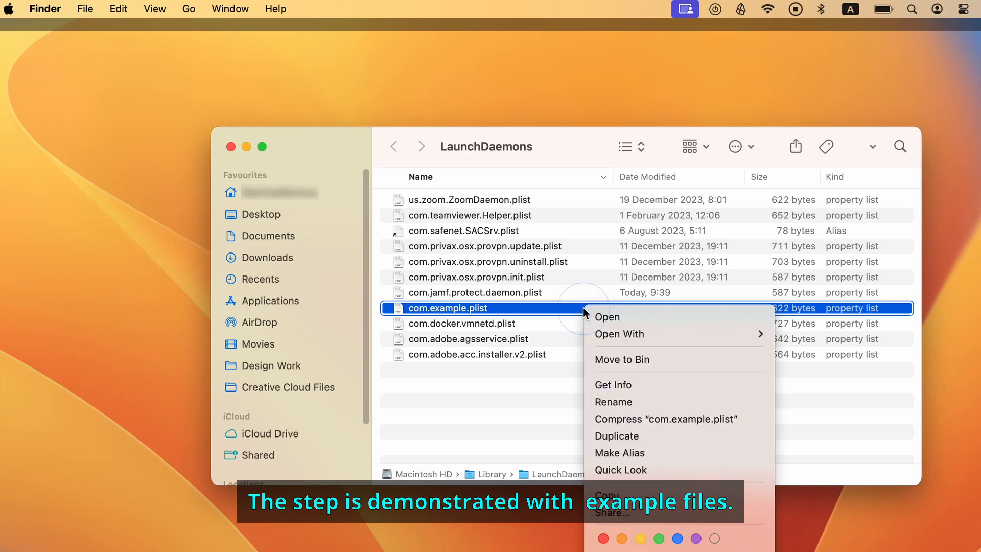
left_click(616, 359)
type("***********")
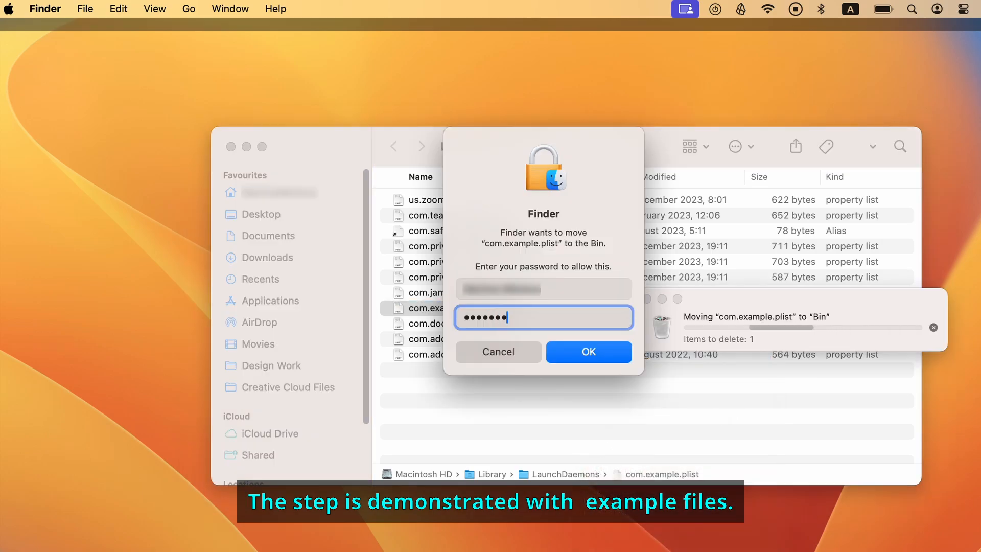
key("Return")
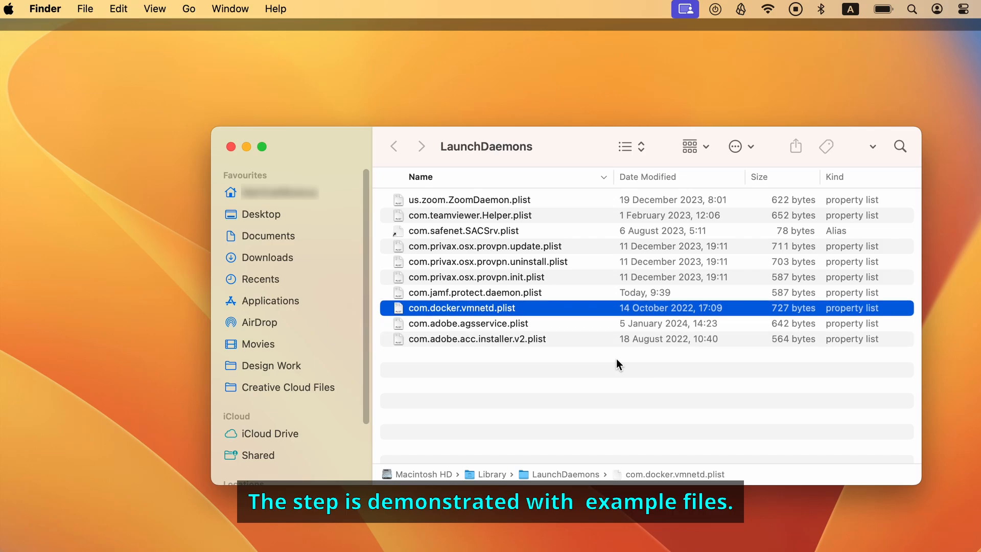
- Go to the /Library/PrivilegedHelperTools folder and move us.zoom.ZoomDaemon to the Bin, authorising with the account password
key("super+shift+g")
type("/Library/PrivilegedHelperTools")
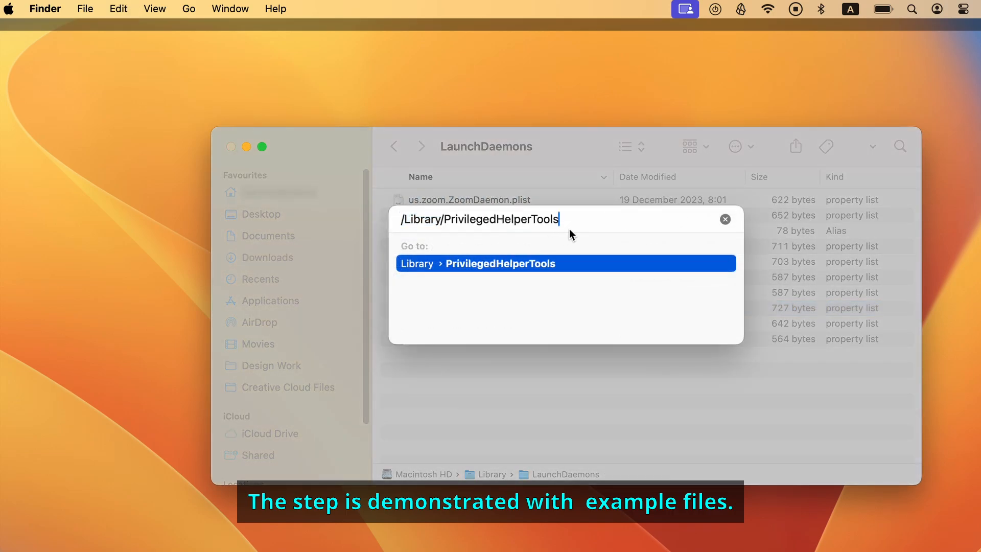
key("Return")
right_click(578, 246)
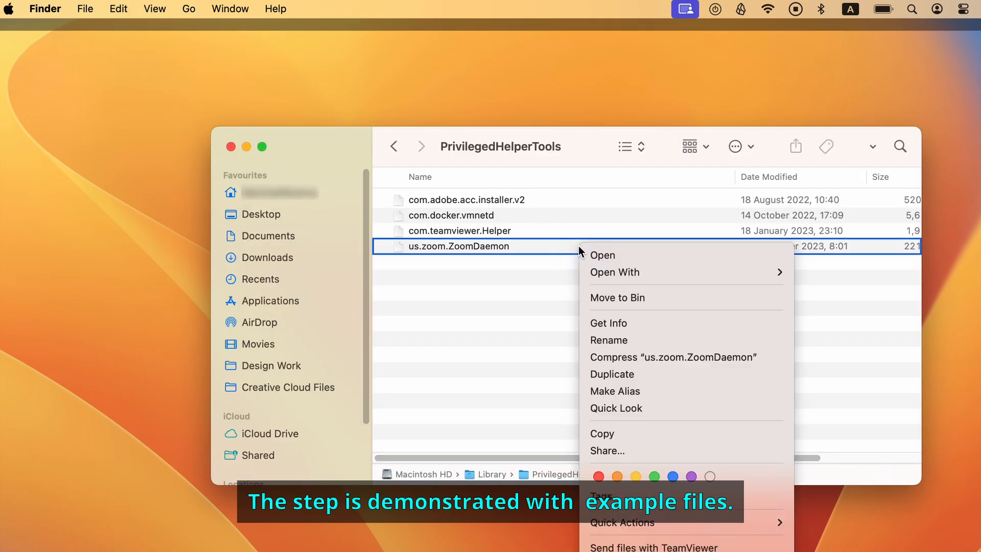
left_click(604, 294)
type("***********")
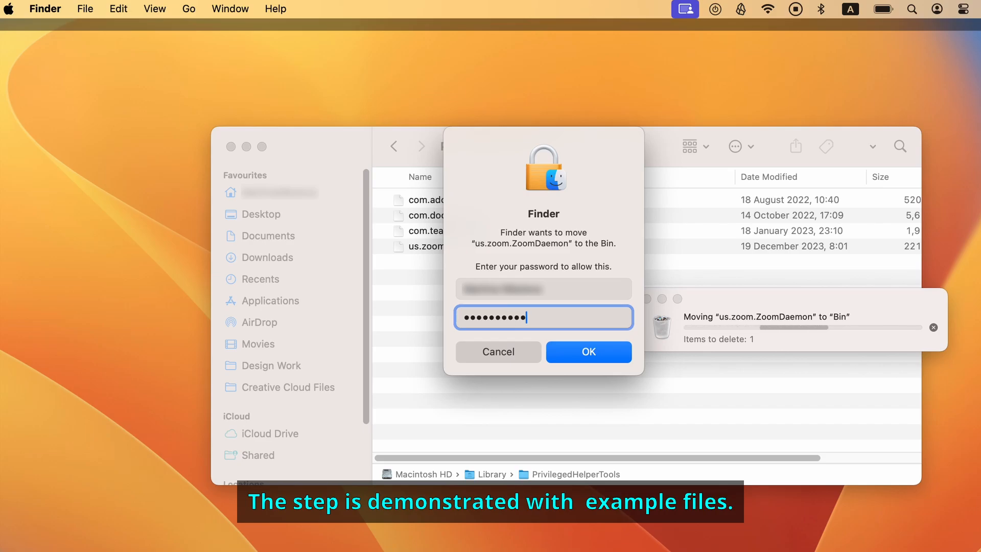
key("Return")
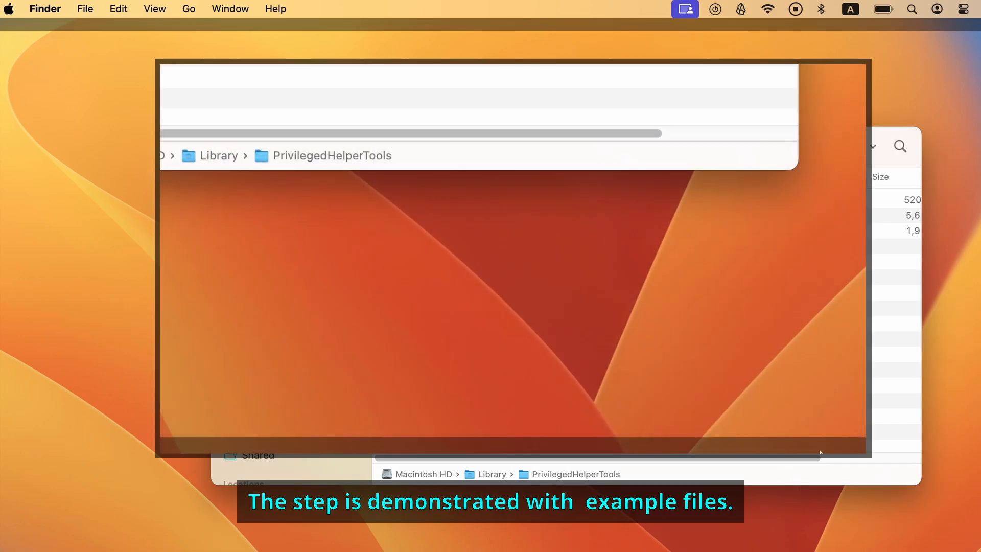
right_click(699, 402)
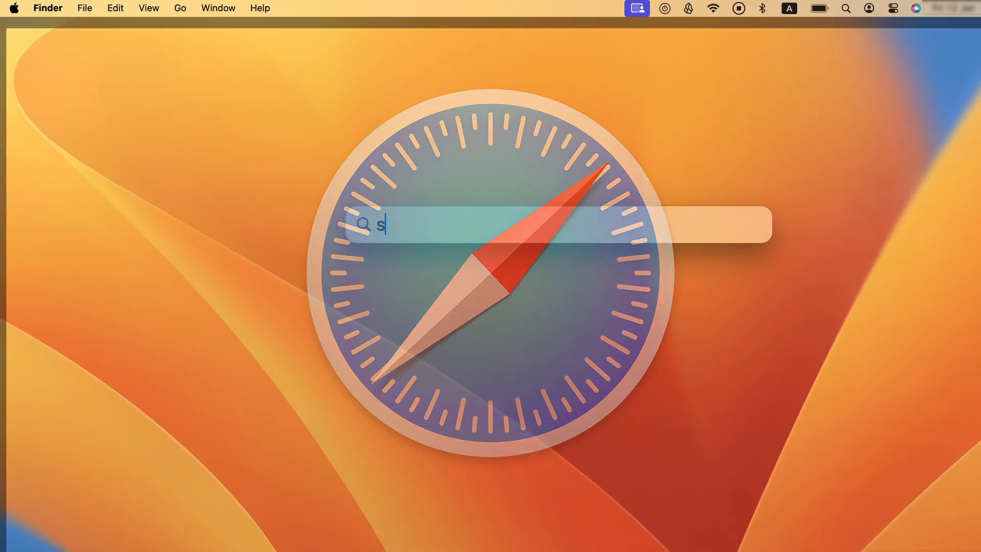
- Find and launch Safari from Spotlight, and open its settings window
type("afa")
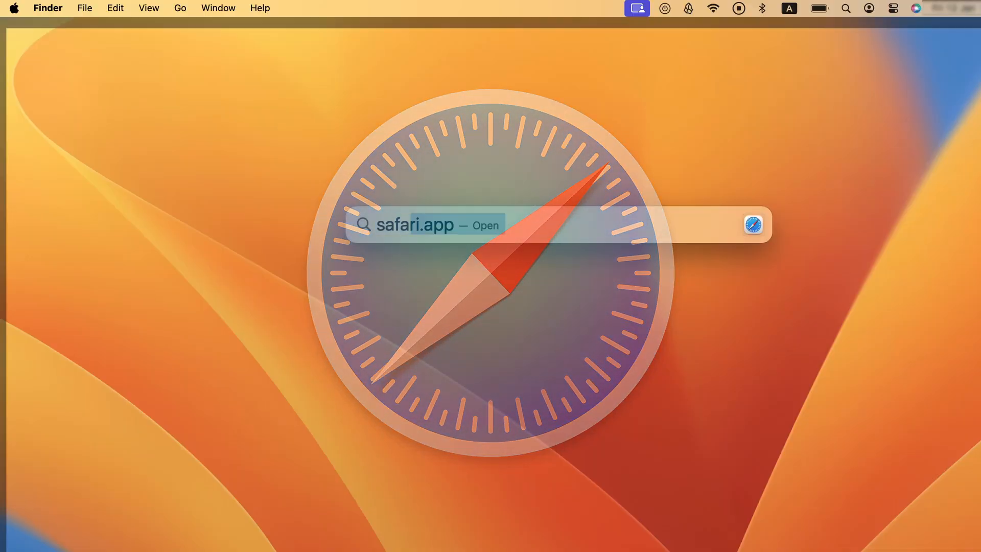
type("ri")
key("Return")
left_click(47, 8)
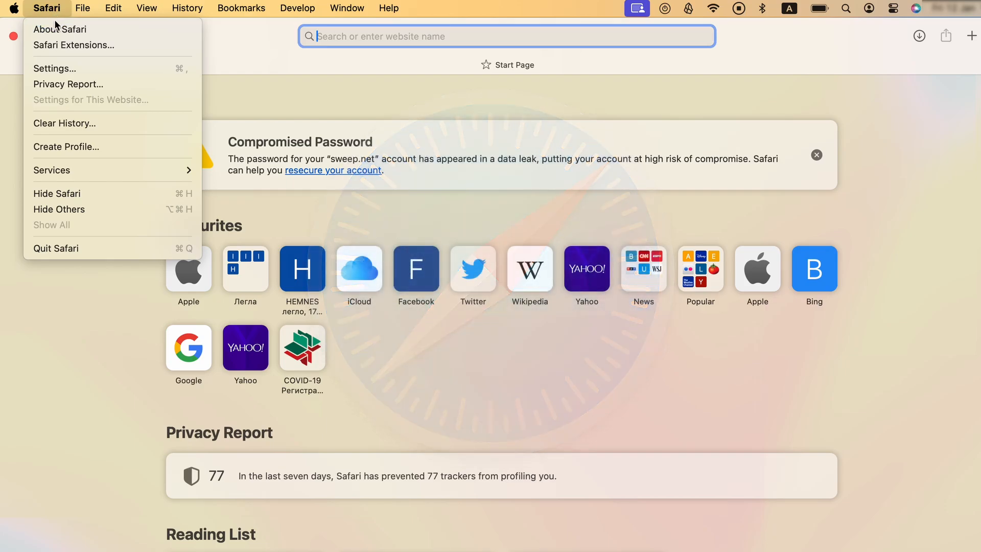
left_click(64, 68)
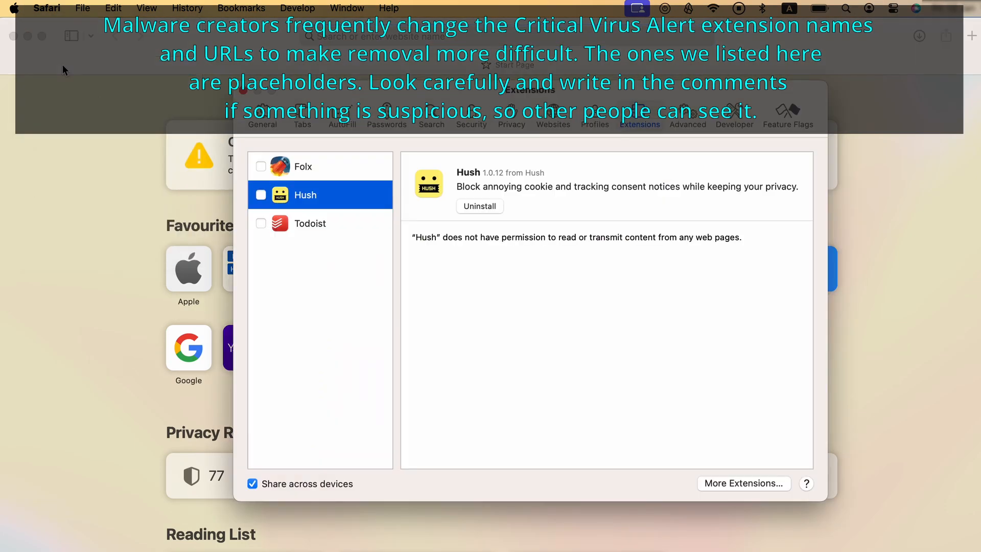
- Set Safari's homepage to google.com in the General settings
left_click(263, 114)
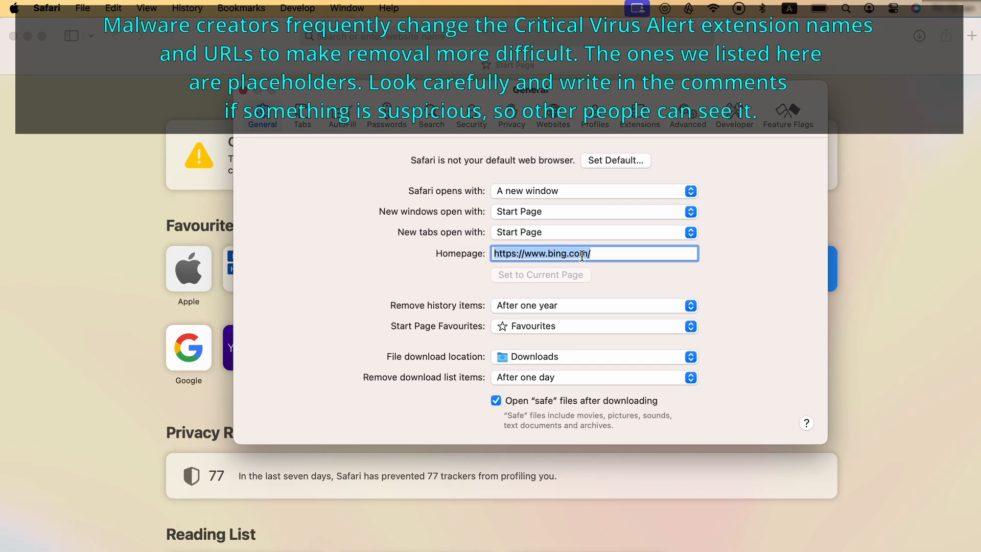
left_click(606, 255)
triple_click(606, 255)
type("google.com")
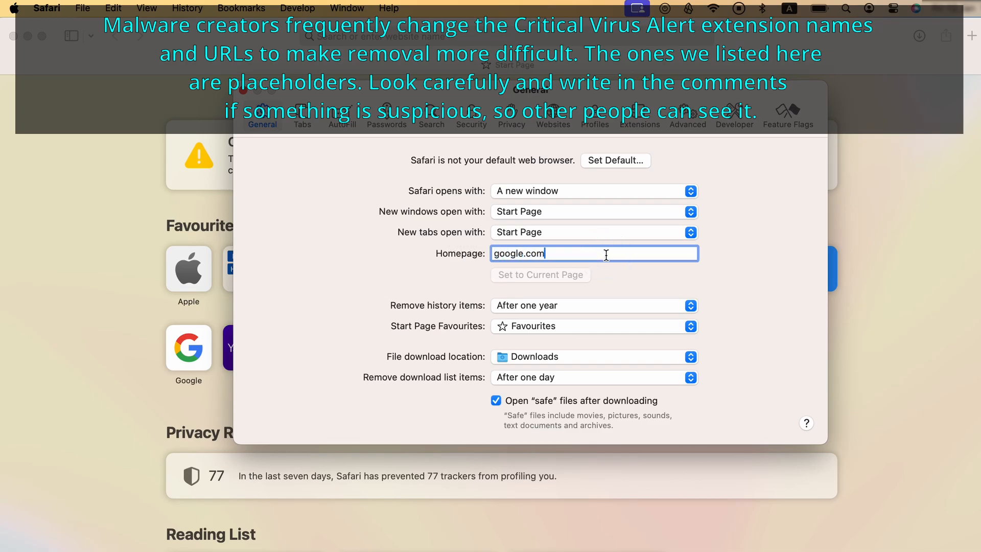
key("Return")
- Remove all stored website data in Safari's Privacy settings
left_click(519, 126)
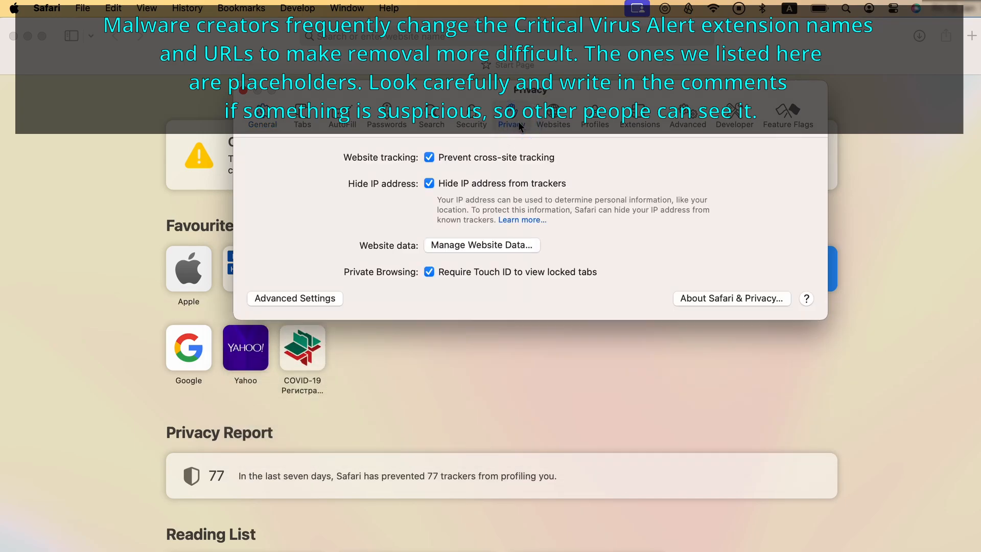
left_click(508, 245)
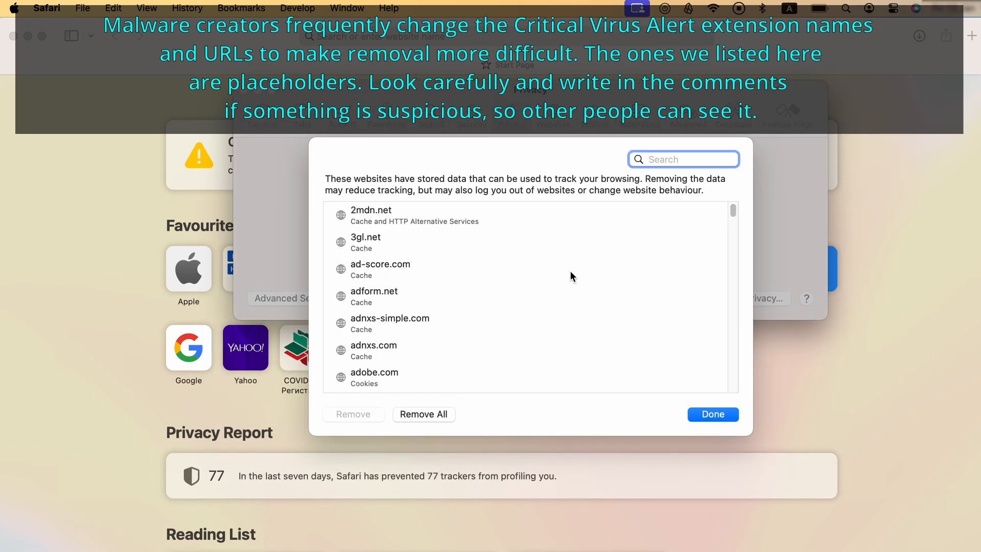
left_click(444, 415)
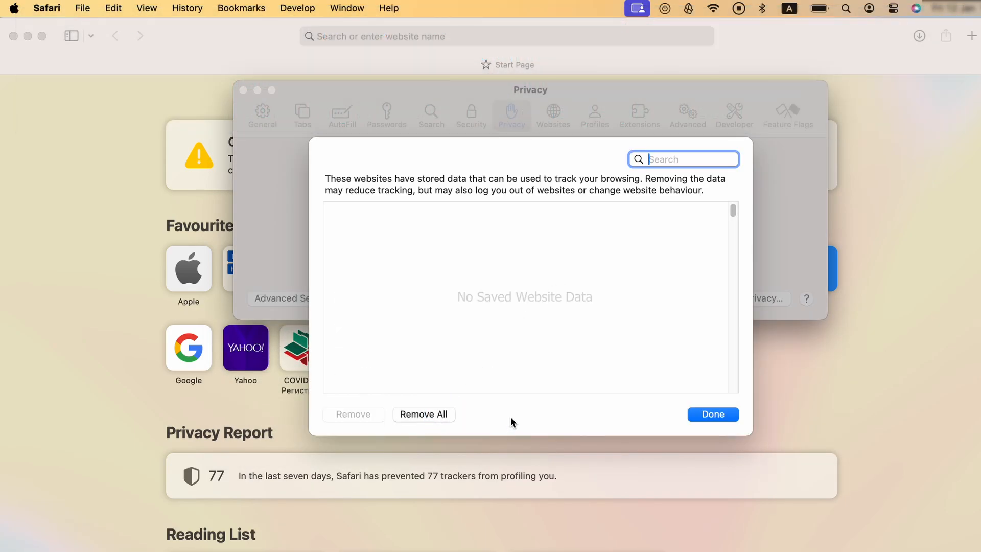
left_click(716, 417)
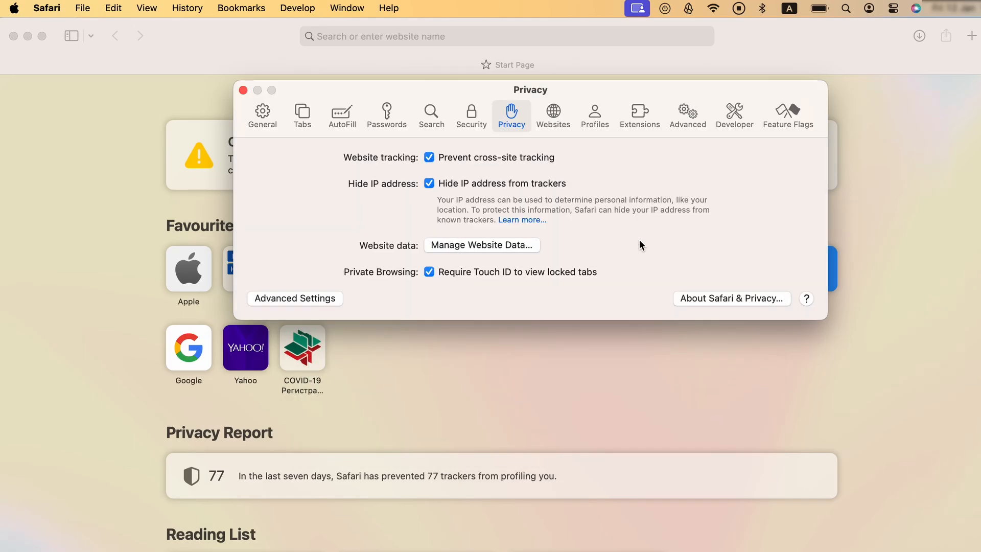
- Set the pop-up window permission for consent.yahoo.com to Block in Safari's Websites settings
left_click(560, 123)
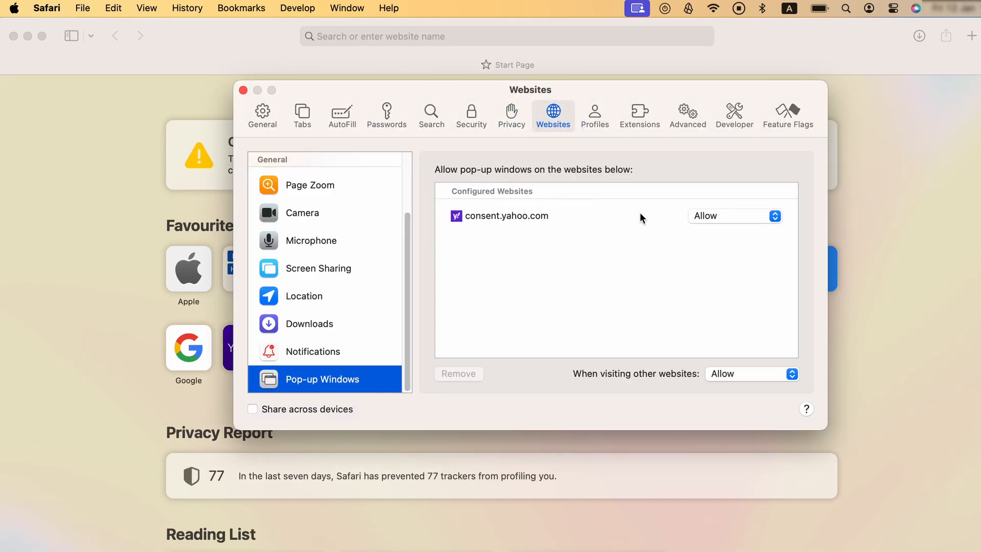
left_click(755, 217)
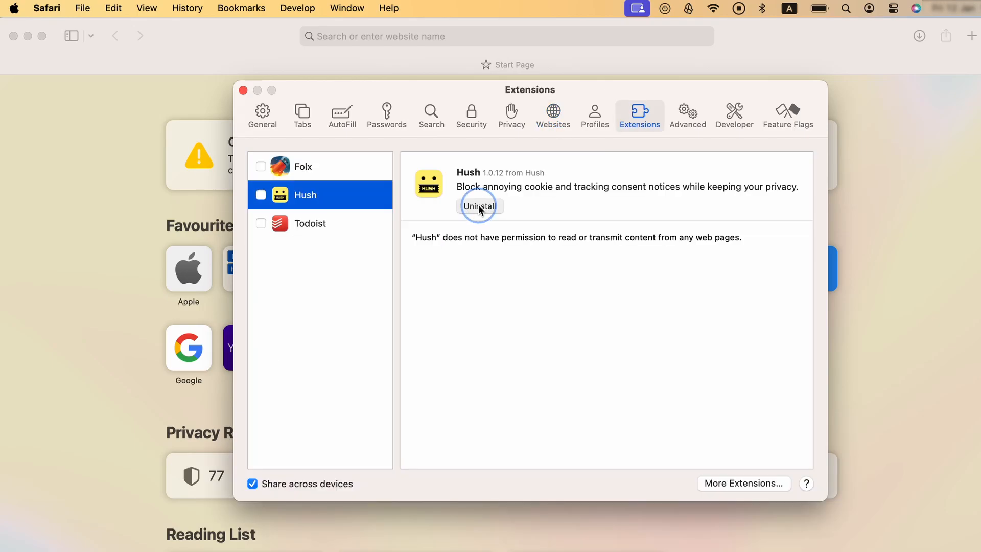
- Try to uninstall the Hush extension, and remove consent.yahoo.com from the websites configured for pop-up windows
left_click(478, 205)
left_click(553, 354)
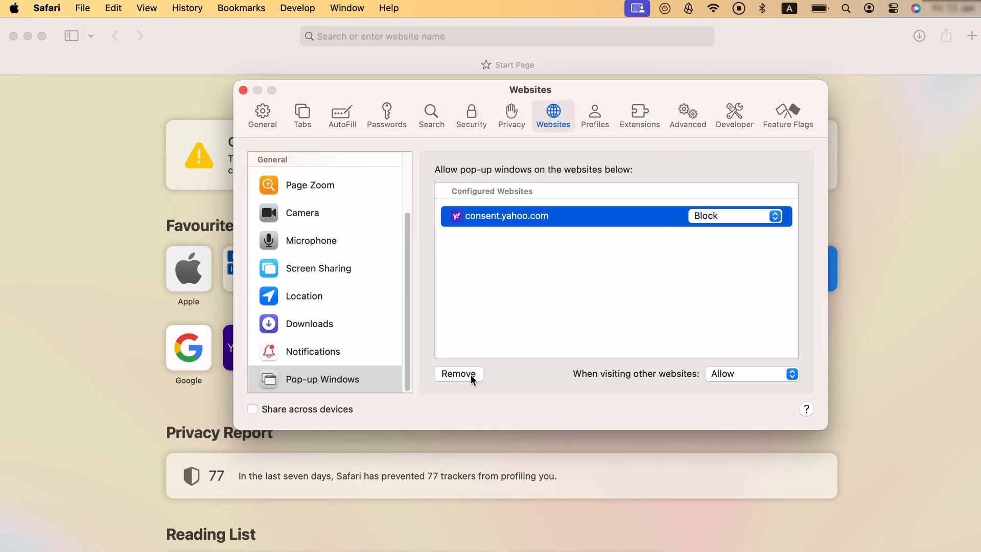
left_click(458, 373)
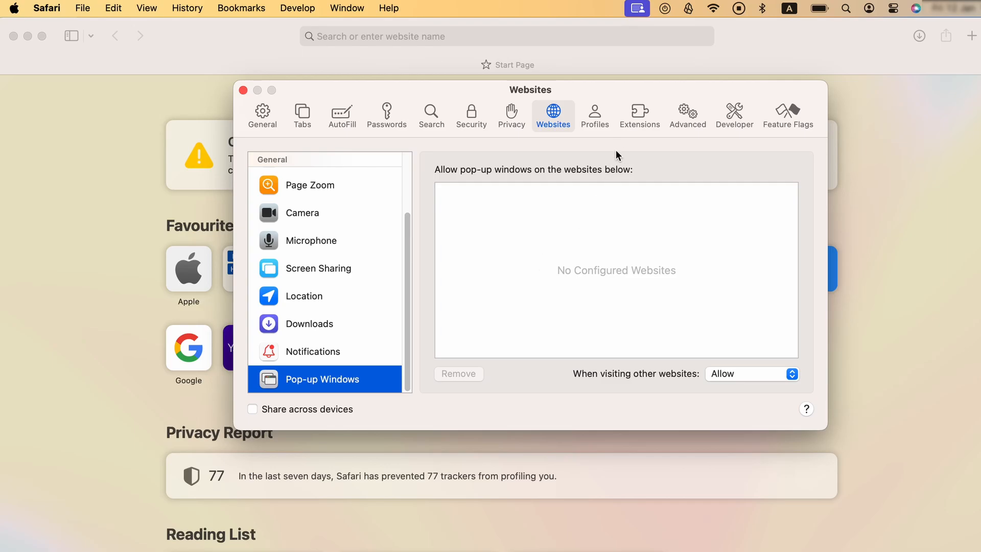
- Uninstall the Hush extension from Safari by locating Hush.app in Finder's Applications folder and moving it to the Bin
left_click(631, 126)
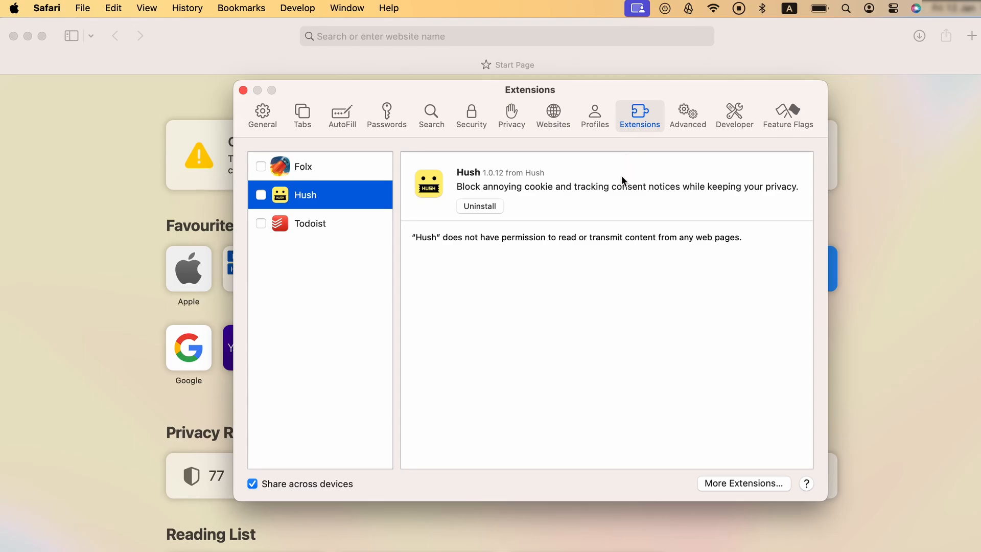
left_click(481, 206)
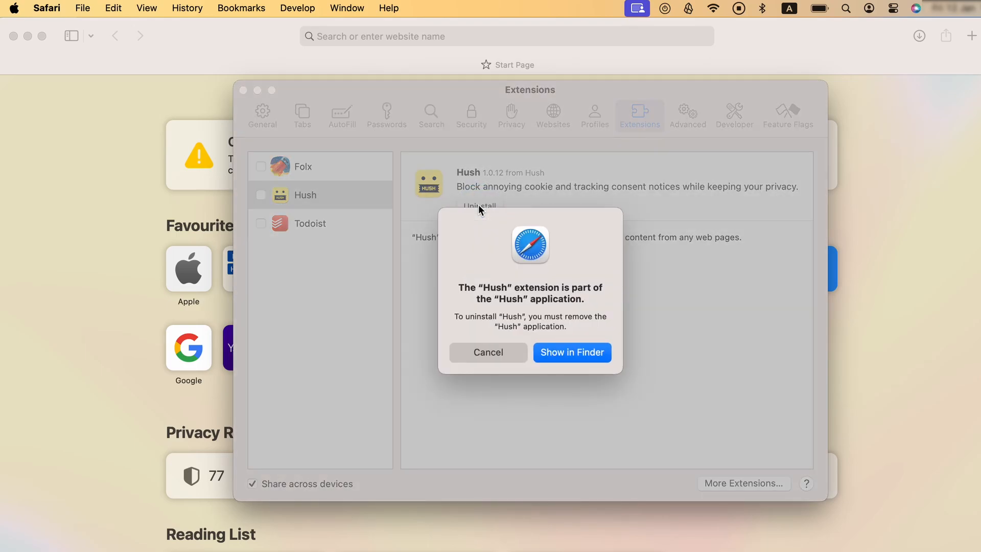
left_click(553, 355)
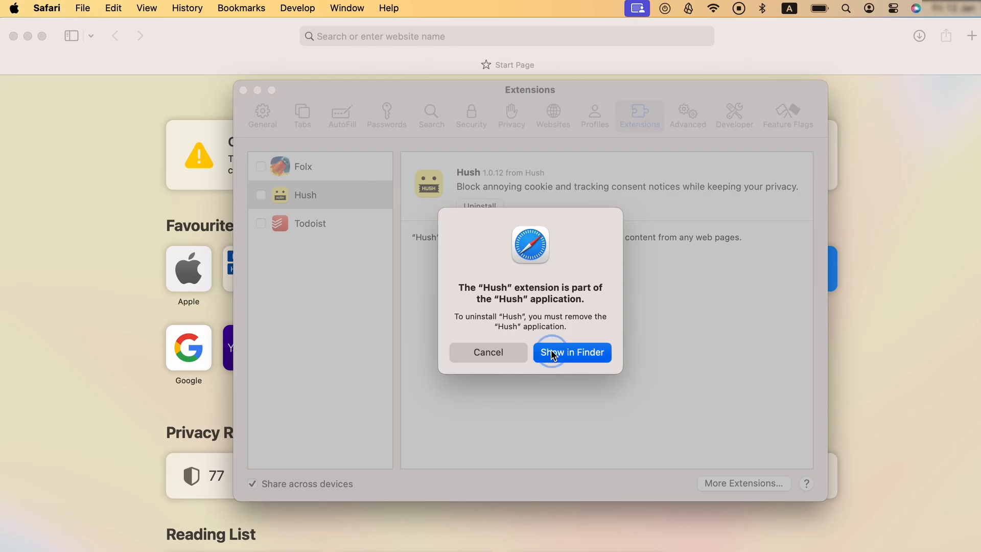
right_click(552, 219)
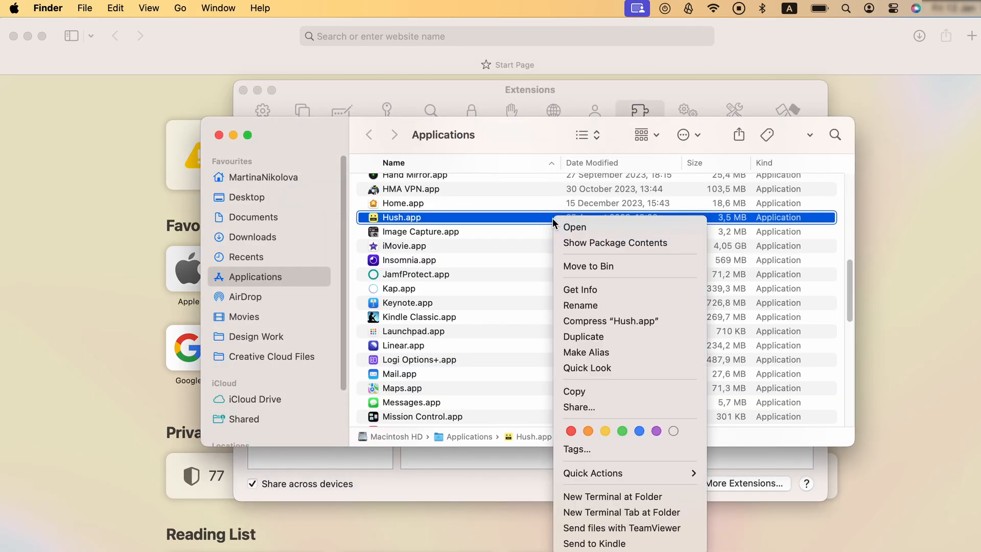
left_click(577, 266)
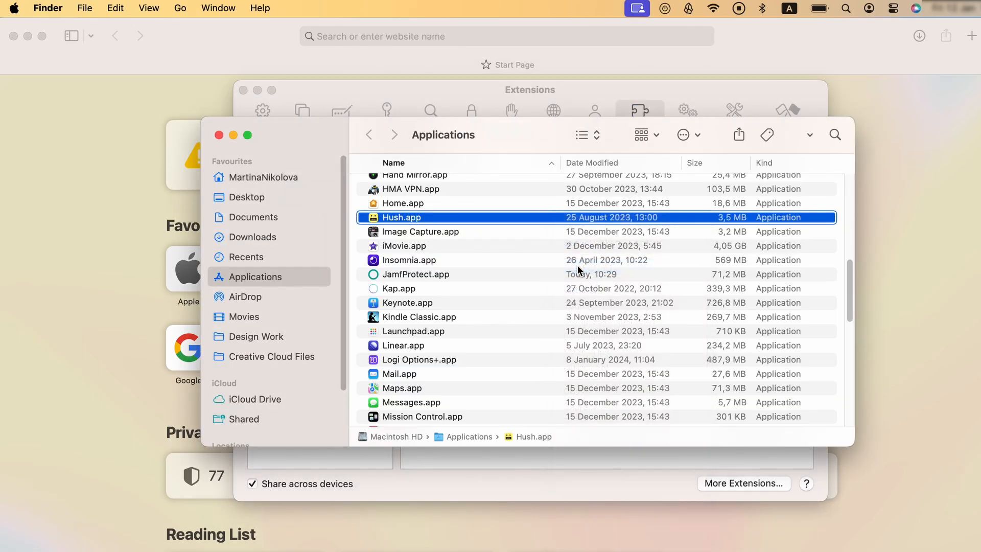
right_click(706, 409)
left_click(711, 319)
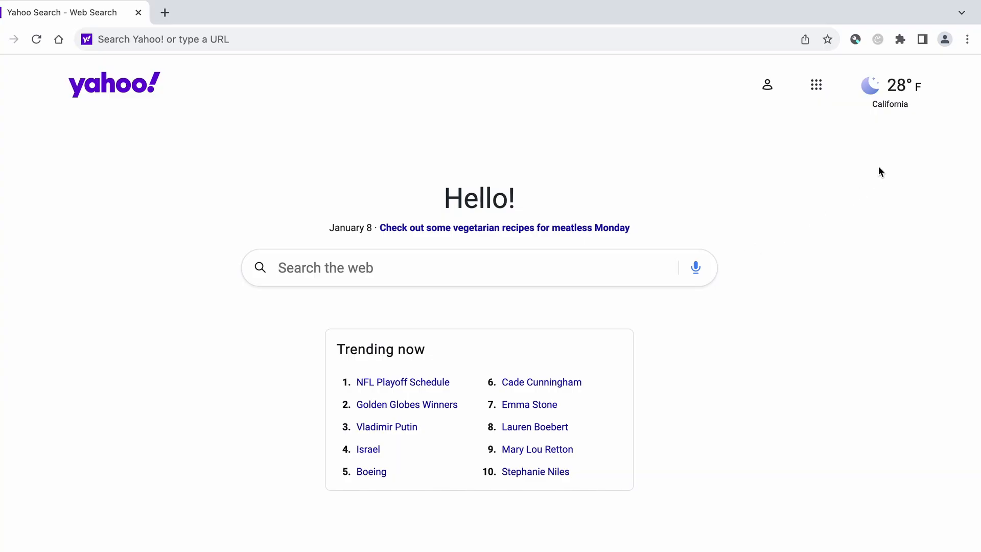
- Switch to Chrome, and disable and remove the Coupert NL - Coupon Zoeker & Cashback extension
left_click(967, 39)
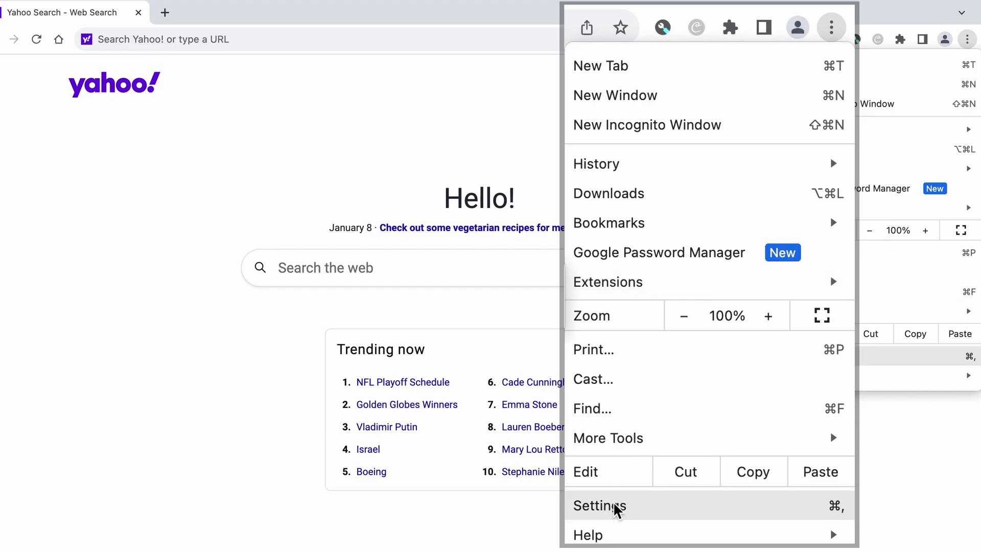
left_click(820, 358)
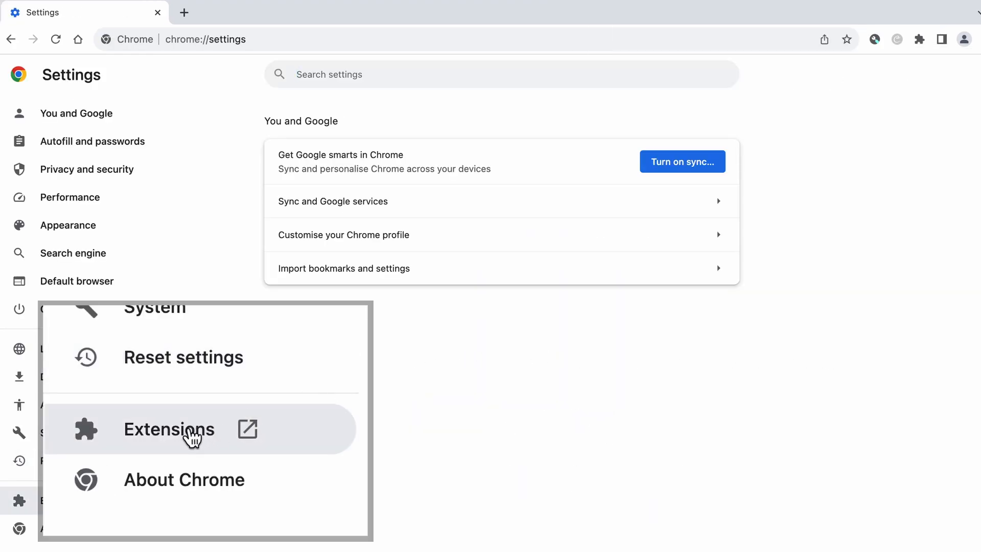
left_click(77, 501)
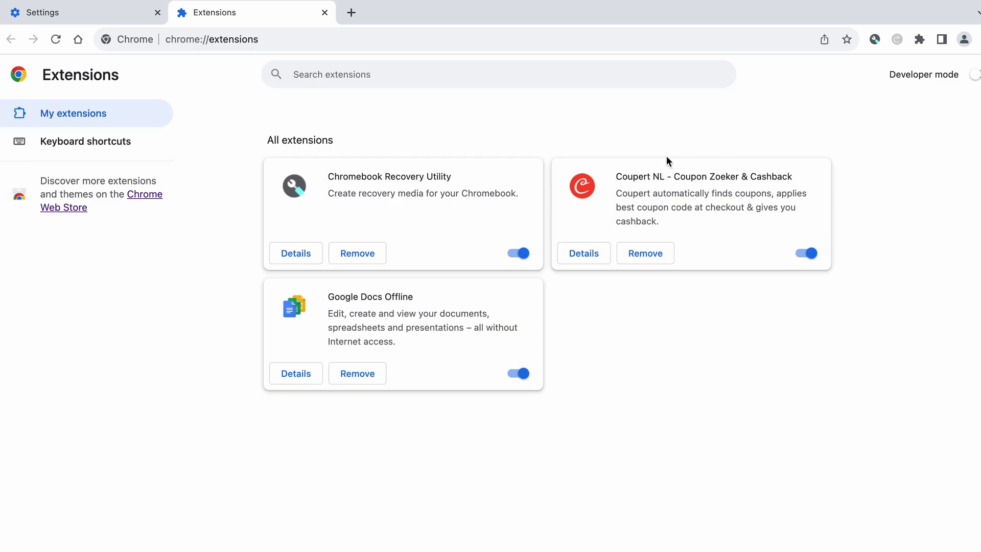
left_click(806, 254)
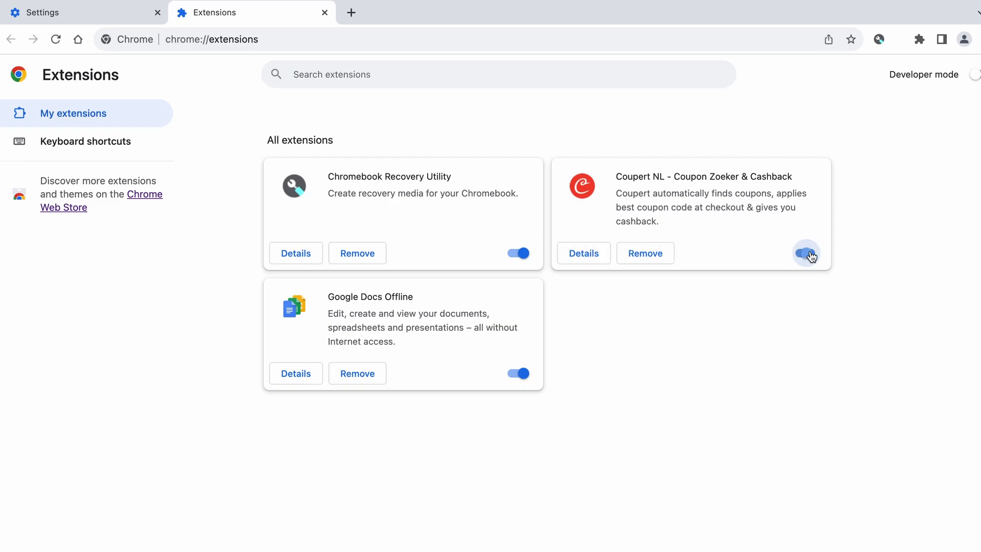
left_click(660, 255)
left_click(880, 149)
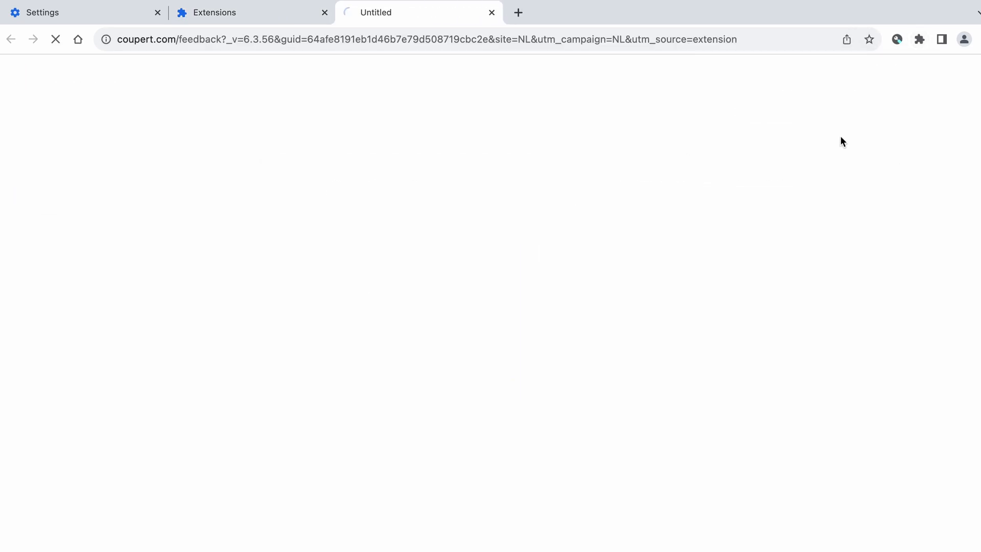
left_click(491, 12)
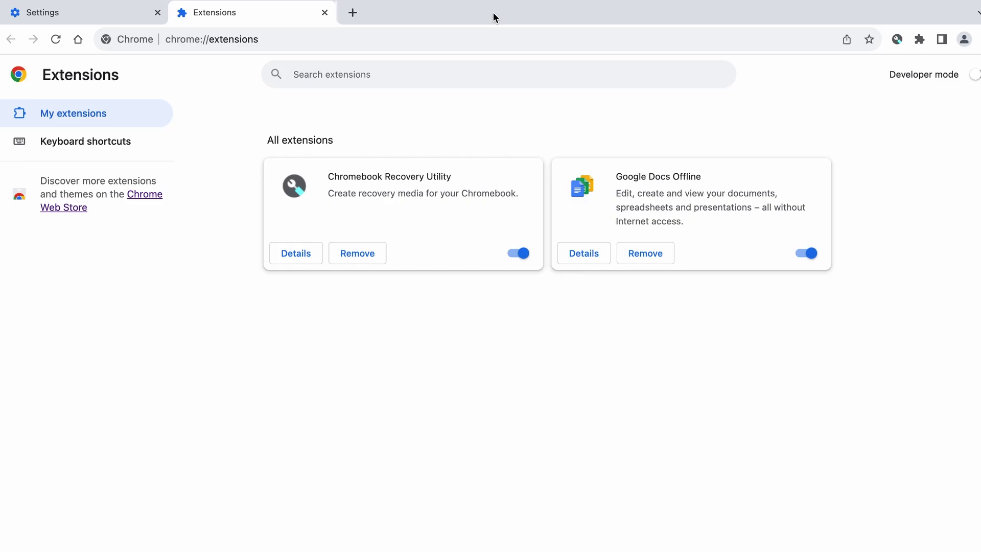
left_click(325, 14)
- Clear Chrome's browsing data for all time with the Advanced options, leaving passwords and passkeys unselected
left_click(142, 171)
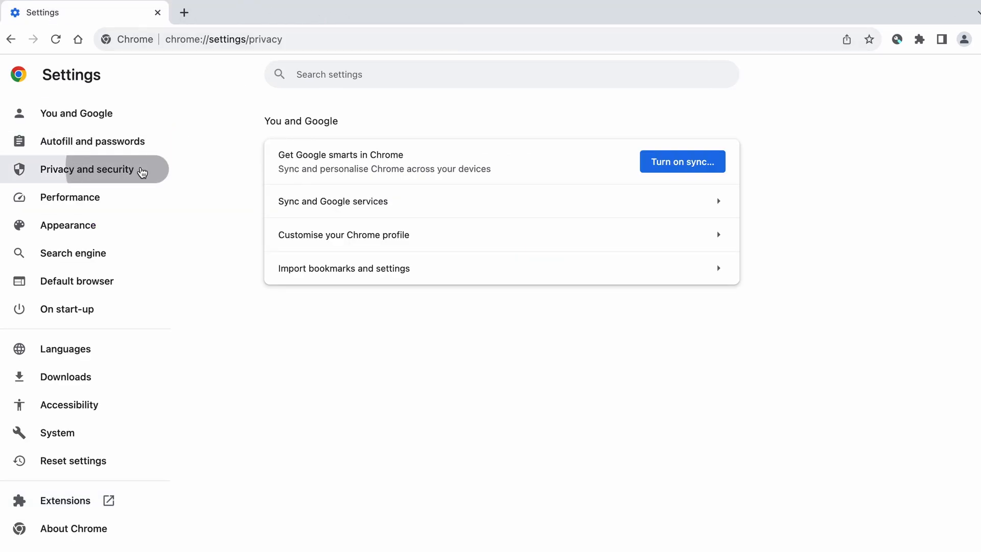
scroll(512, 407, "down", 1)
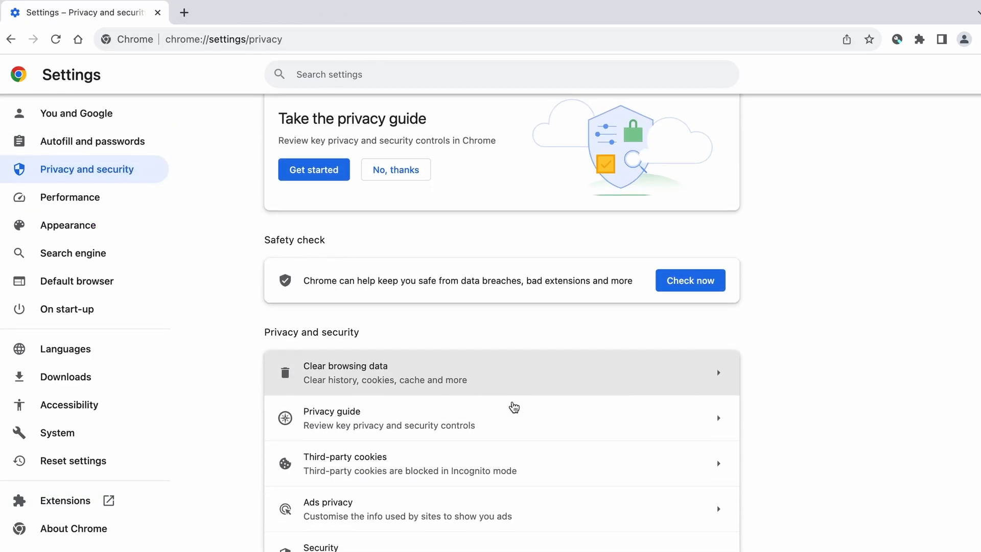
left_click(571, 379)
left_click(558, 226)
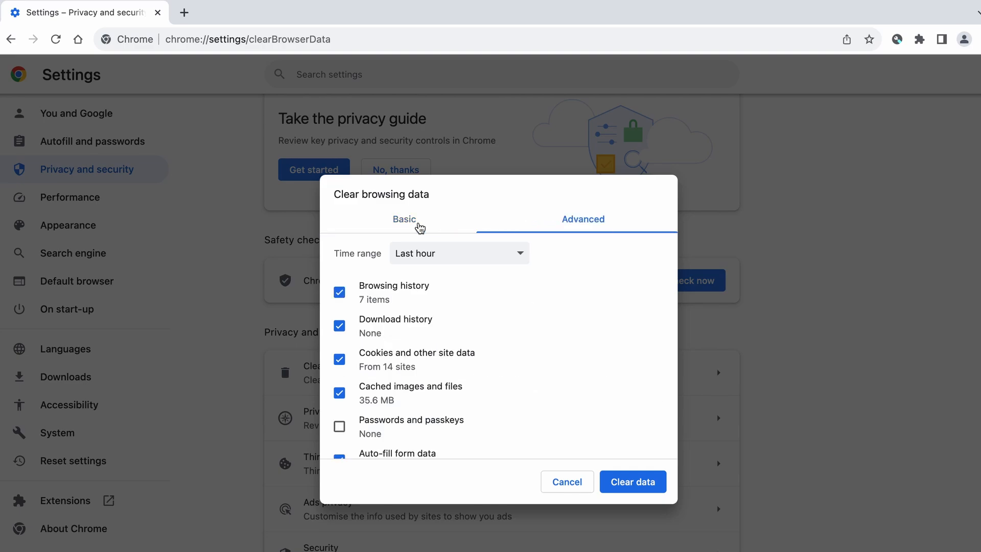
left_click(418, 226)
left_click(573, 237)
left_click(525, 256)
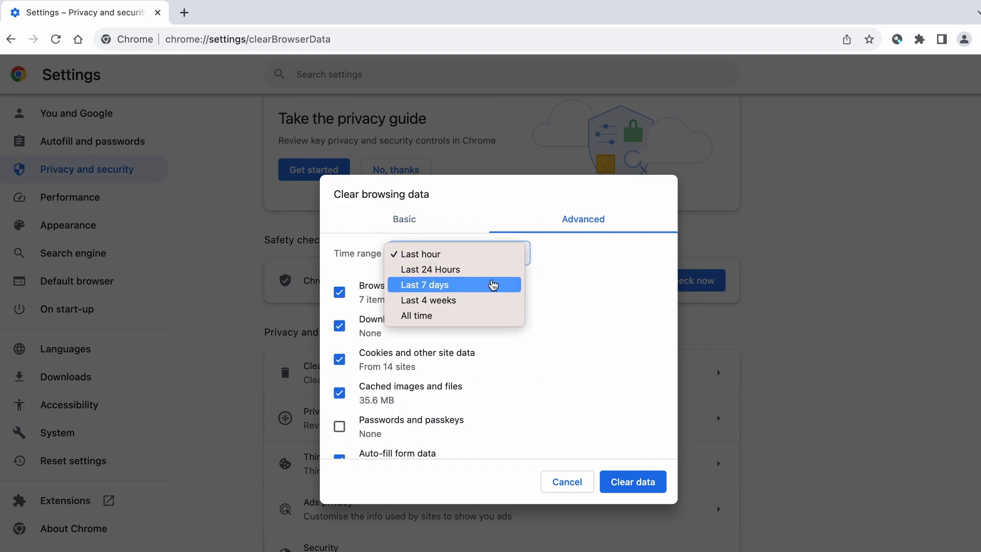
left_click(455, 314)
scroll(585, 332, "down", 2)
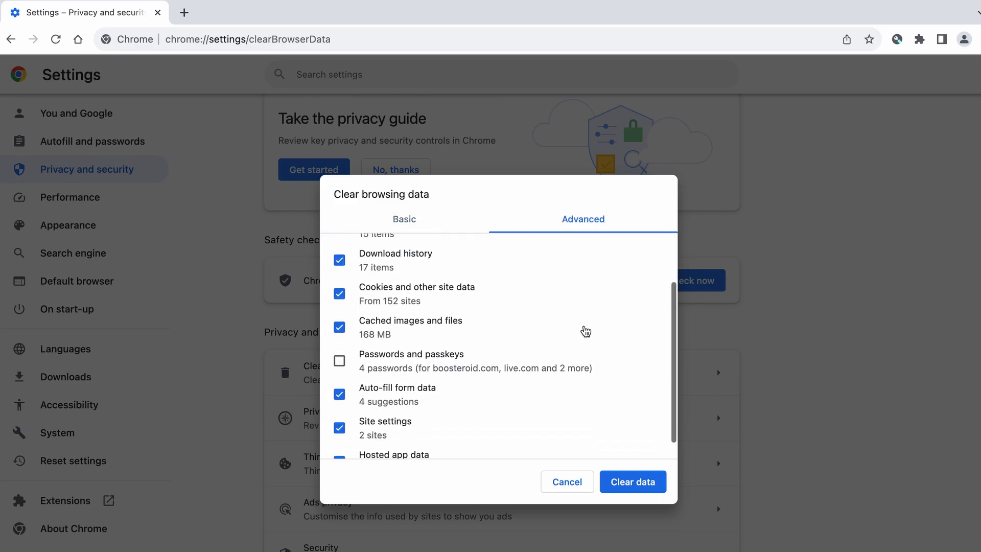
left_click(626, 481)
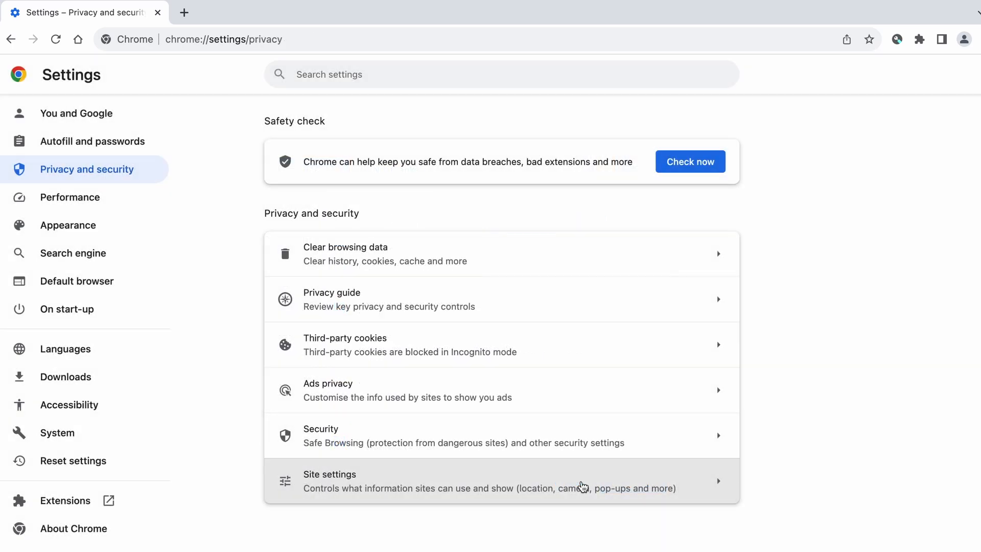
- Remove ExampleRougeURL.com from the sites allowed to send notifications in Chrome's site settings
left_click(506, 469)
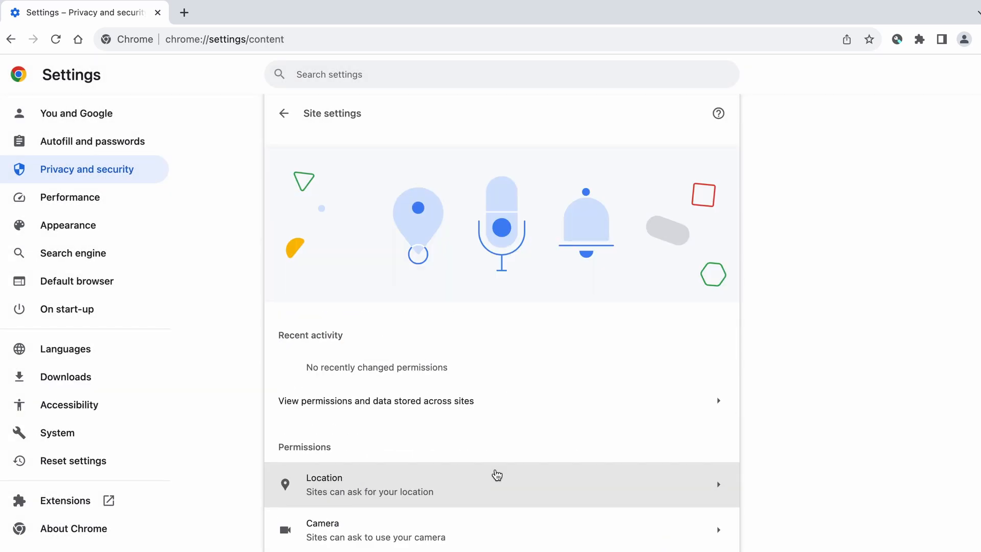
scroll(495, 473, "down", 2)
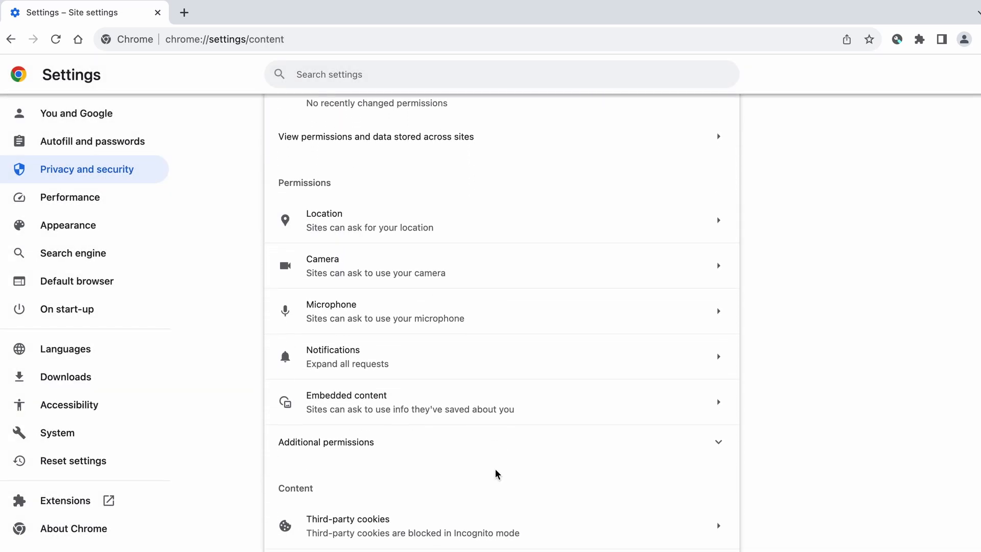
left_click(452, 372)
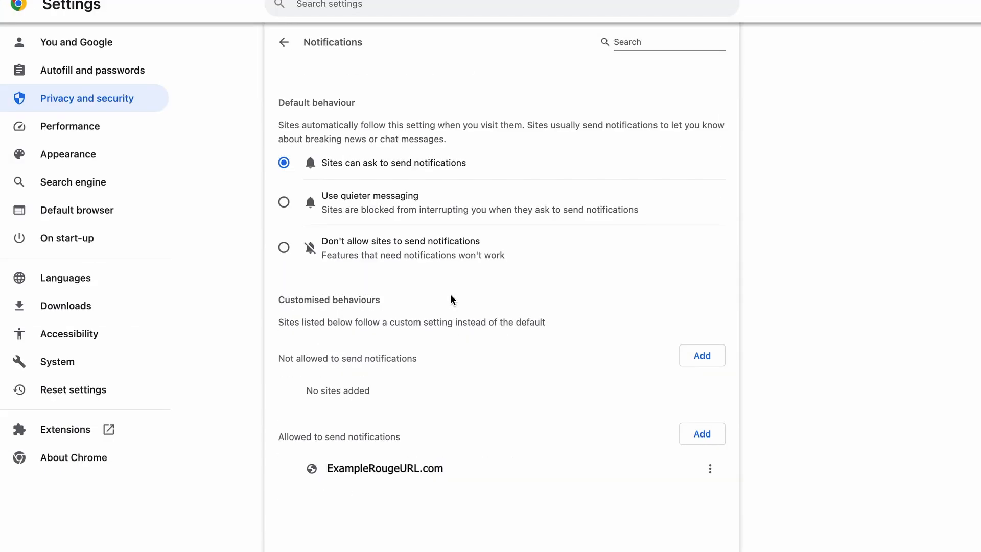
left_click(710, 469)
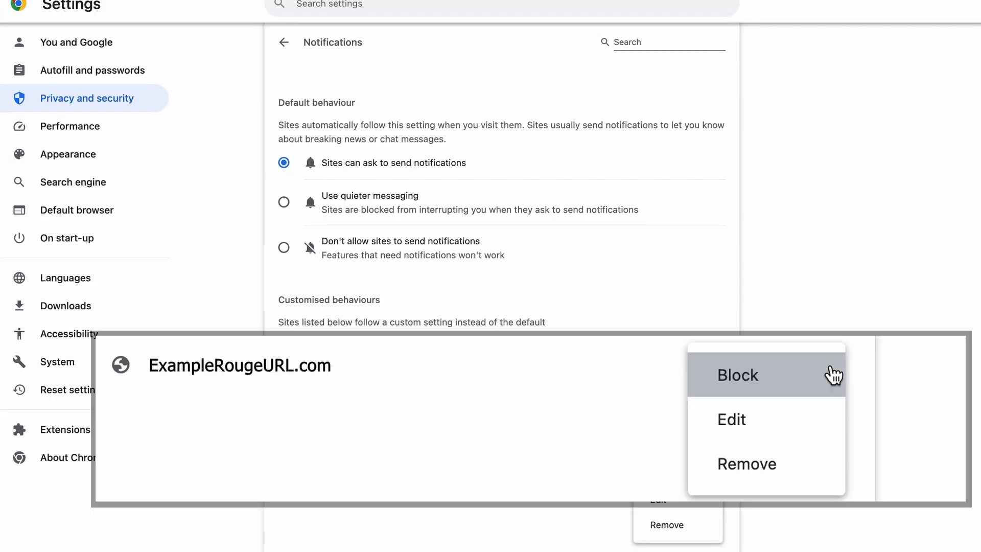
left_click(679, 525)
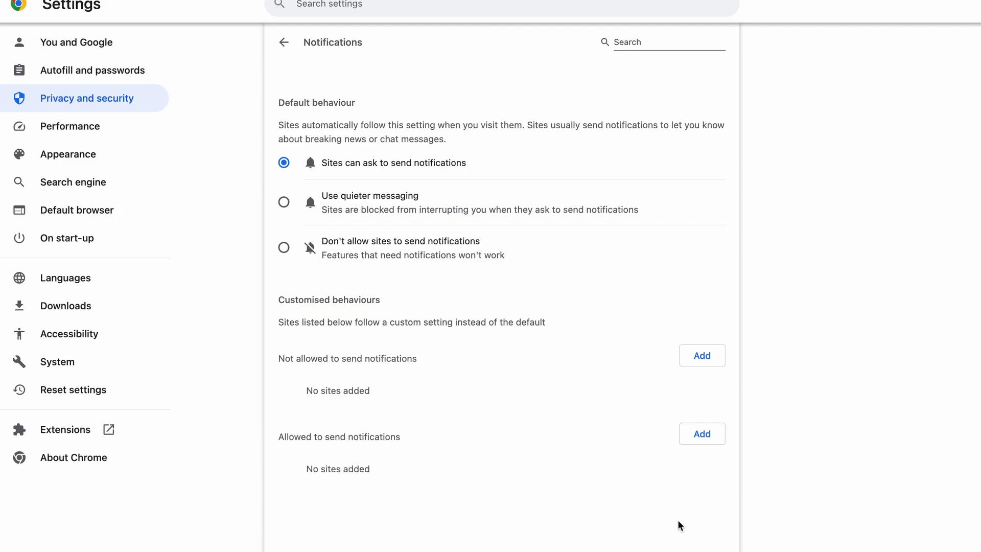
- Set Chrome's Home button to open the New Tab page in the Appearance settings
left_click(14, 37)
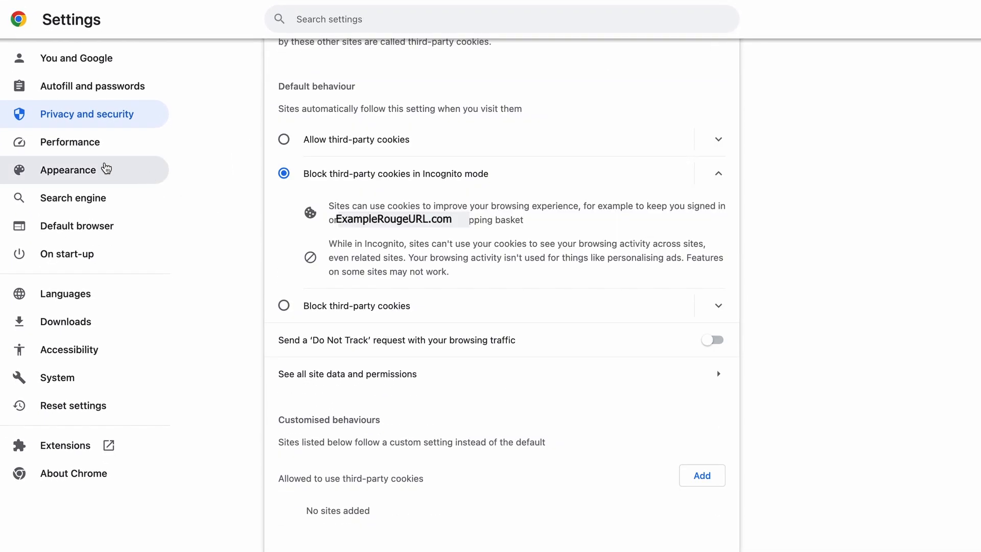
left_click(105, 225)
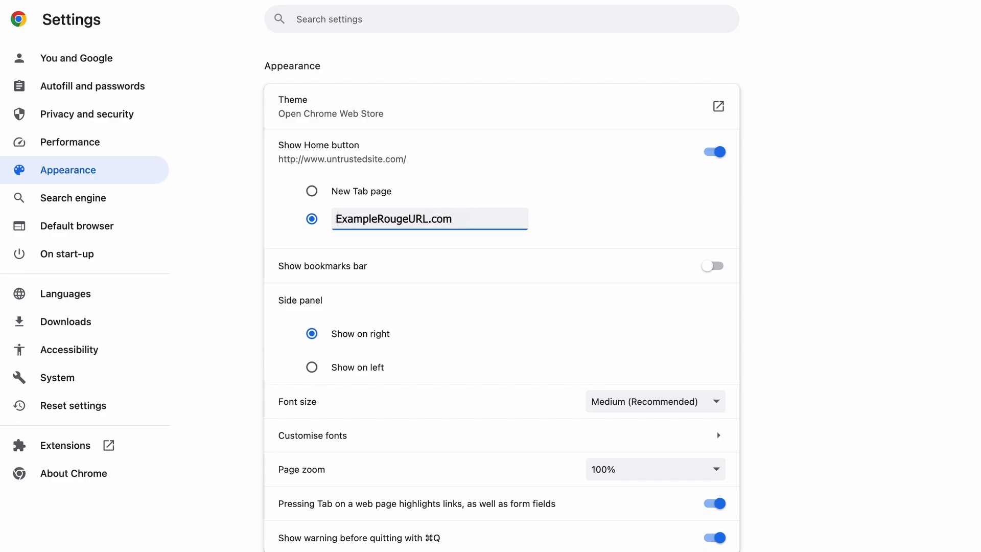
left_click(312, 192)
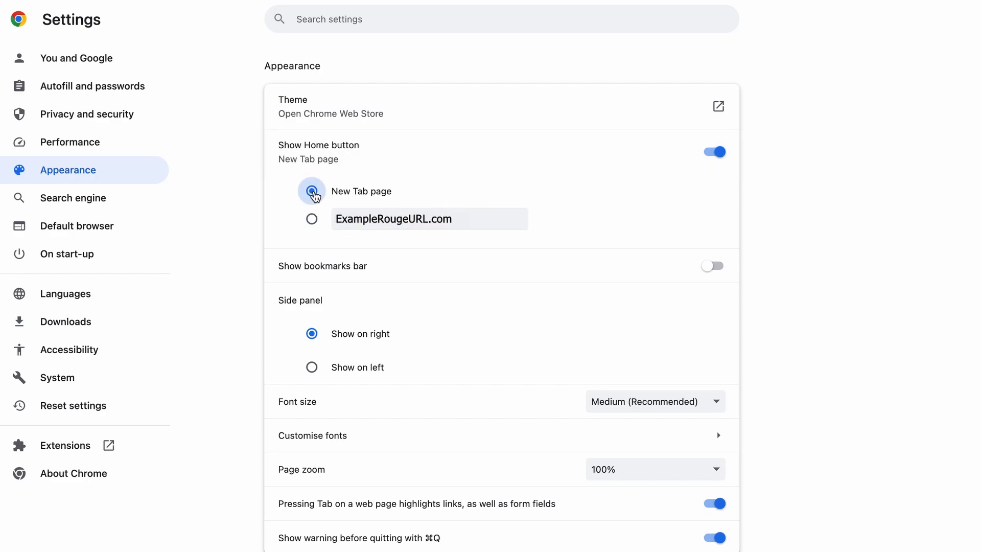
- Set Google as the search engine used in Chrome's address bar
left_click(148, 203)
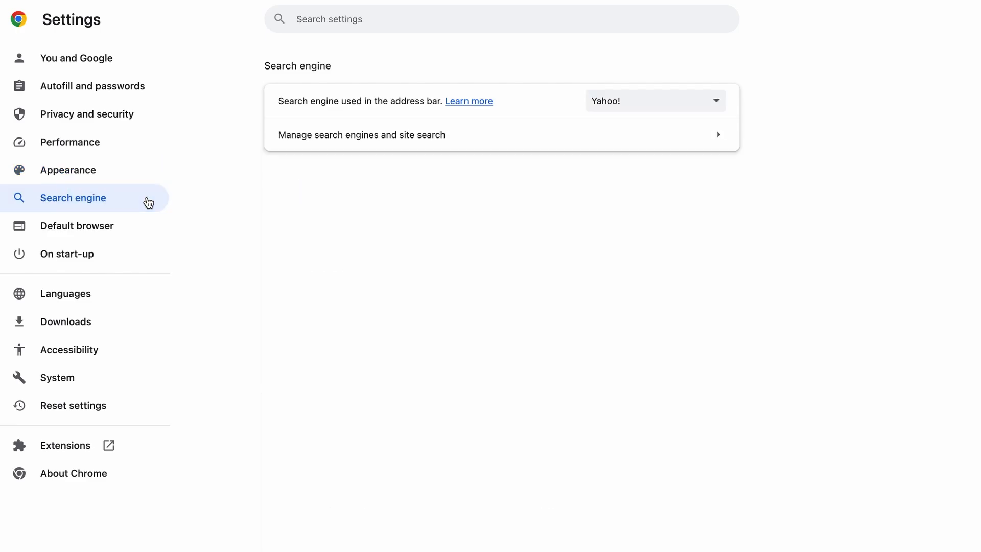
left_click(656, 106)
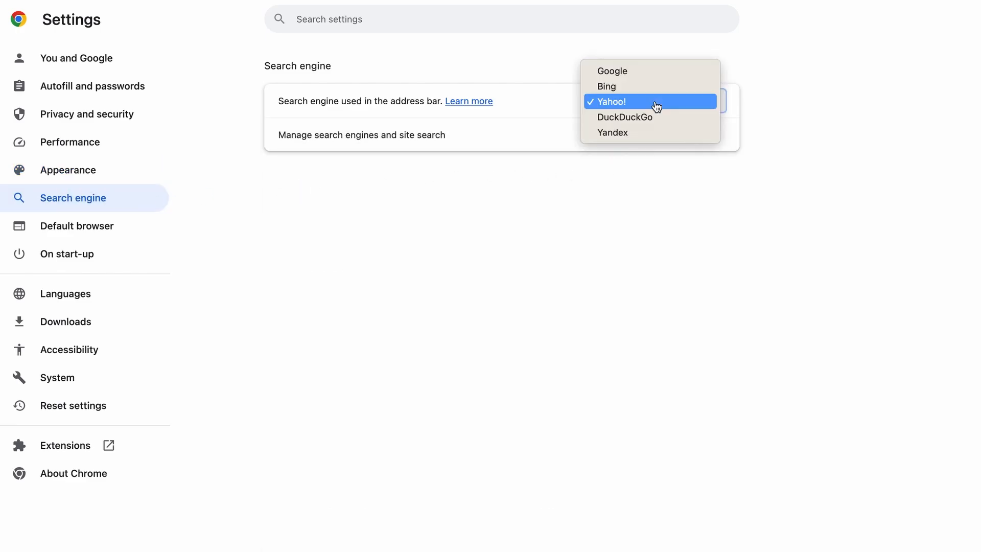
left_click(648, 74)
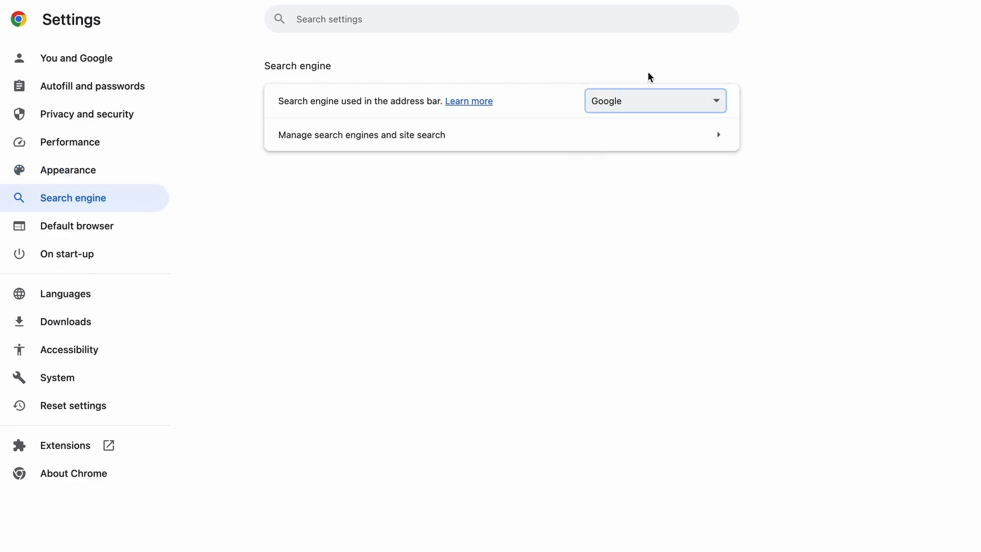
- Delete ExampleRougeURL.com from the site search entries among Chrome's managed search engines
left_click(665, 139)
scroll(711, 301, "down", 6)
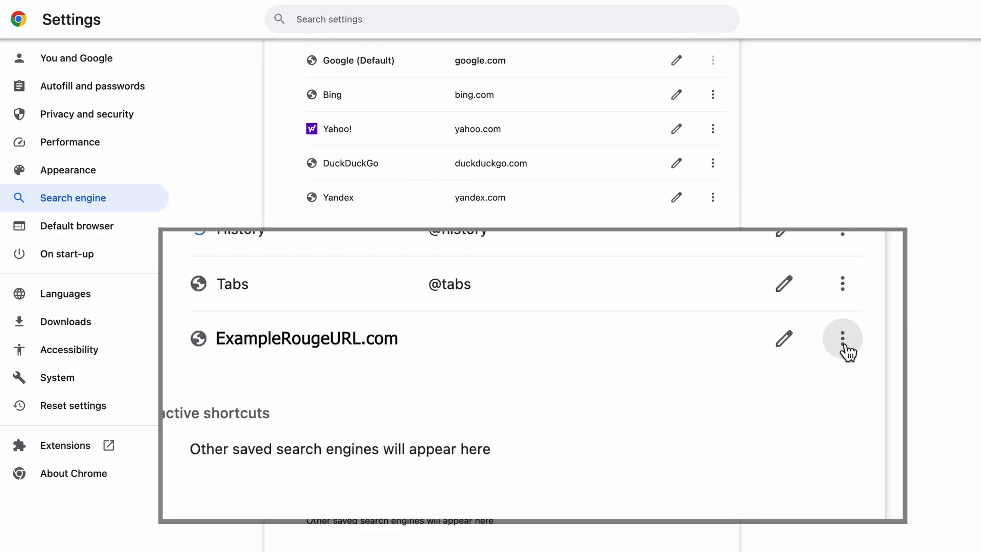
left_click(712, 452)
left_click(674, 526)
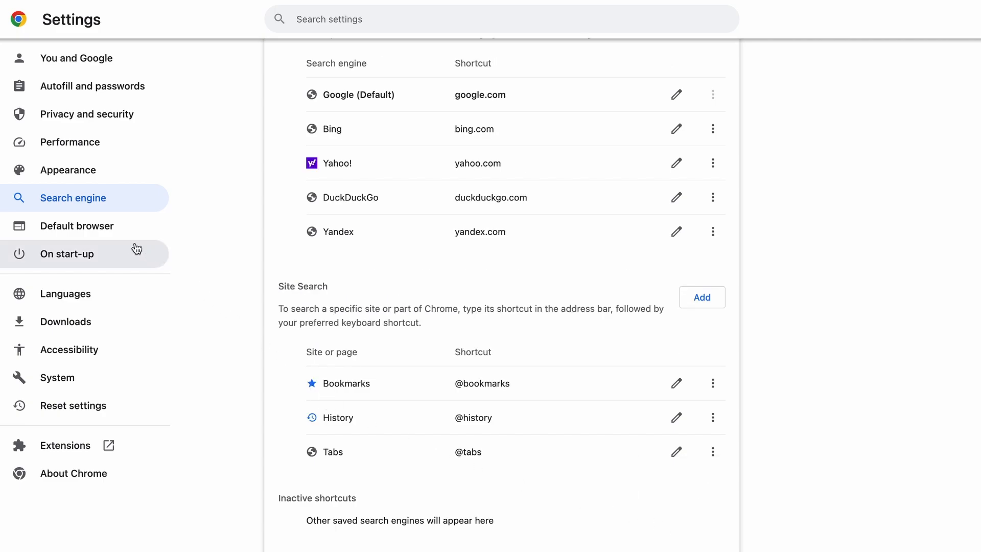
- Remove ExampleRougeURL.com from the pages Chrome opens on start-up
left_click(111, 260)
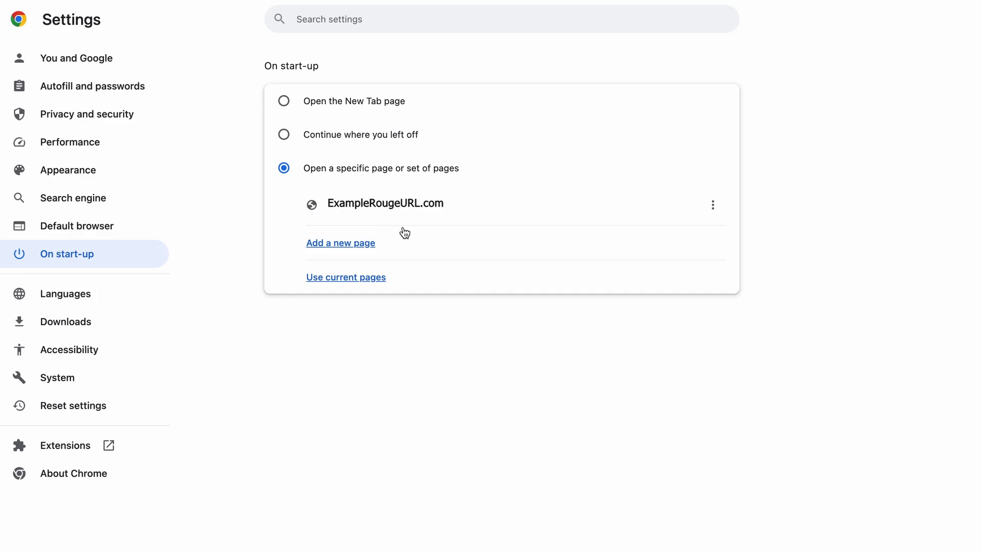
left_click(714, 204)
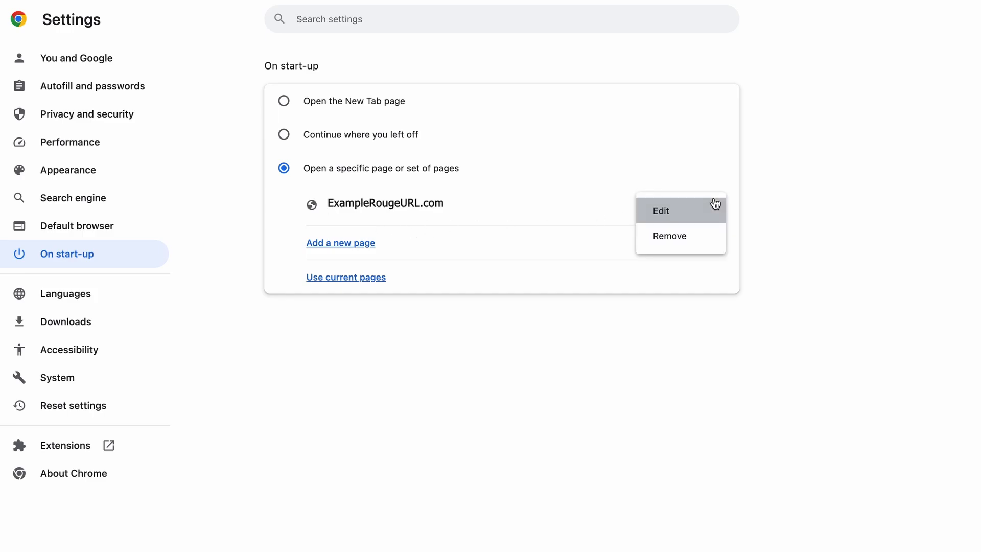
left_click(678, 242)
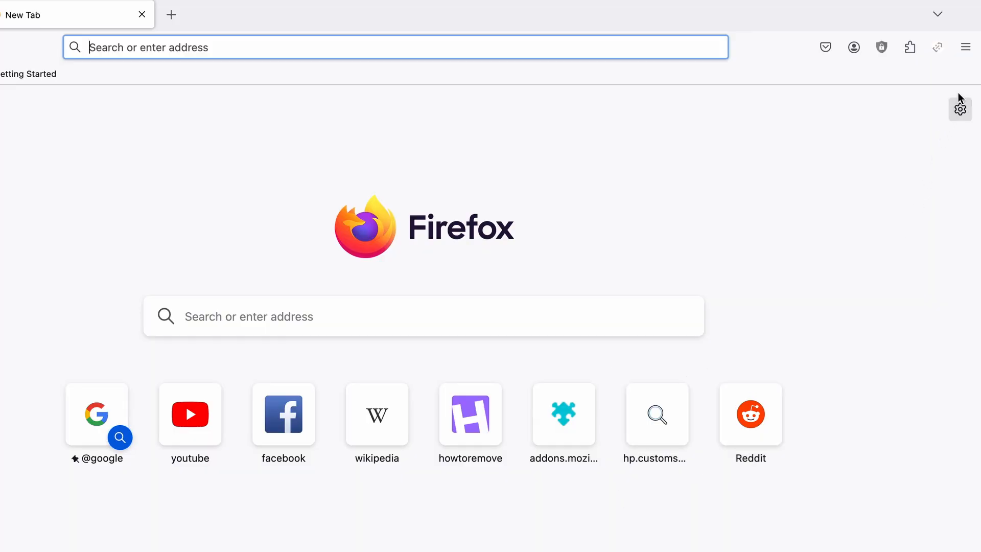
- In Firefox, remove the SmartSpending extension through the add-ons manager
left_click(910, 47)
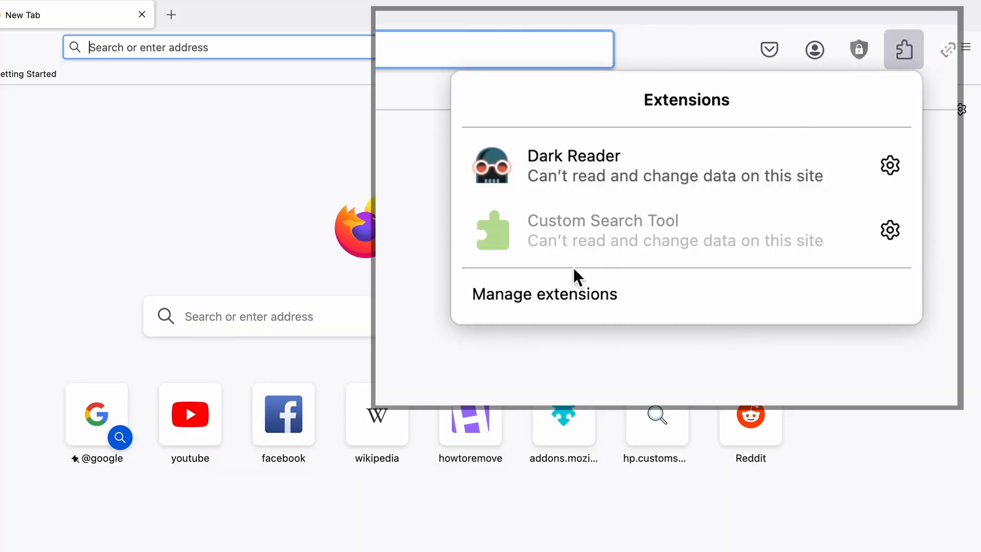
left_click(532, 313)
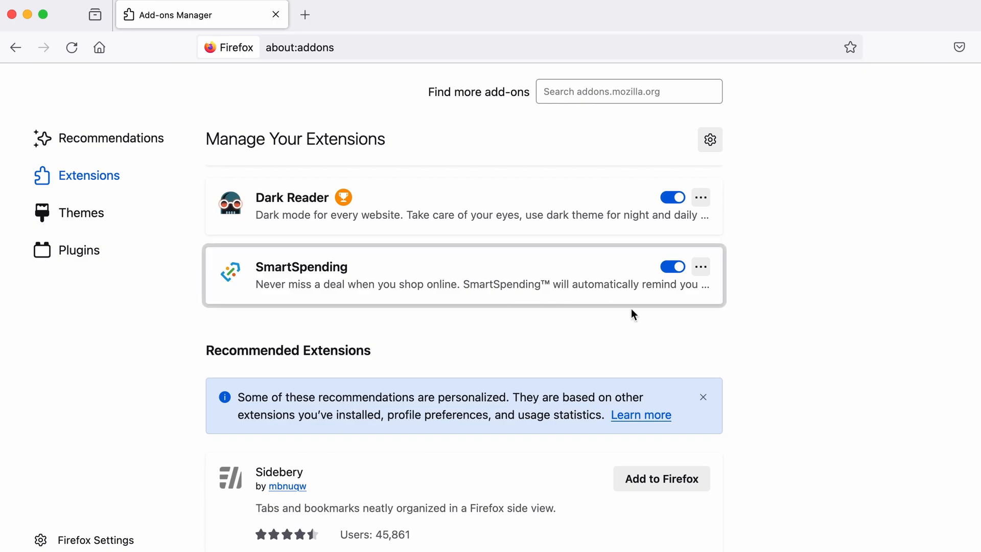
left_click(706, 269)
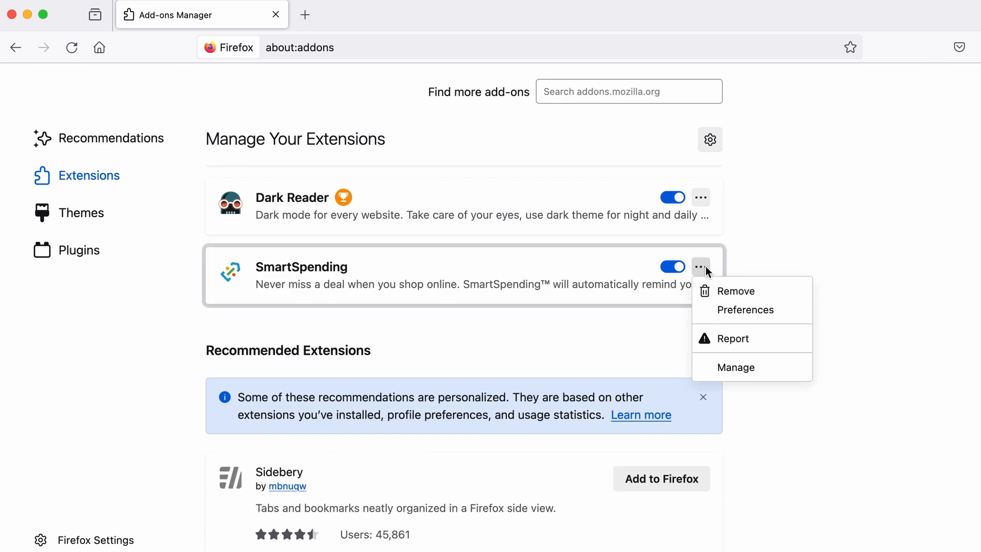
left_click(784, 296)
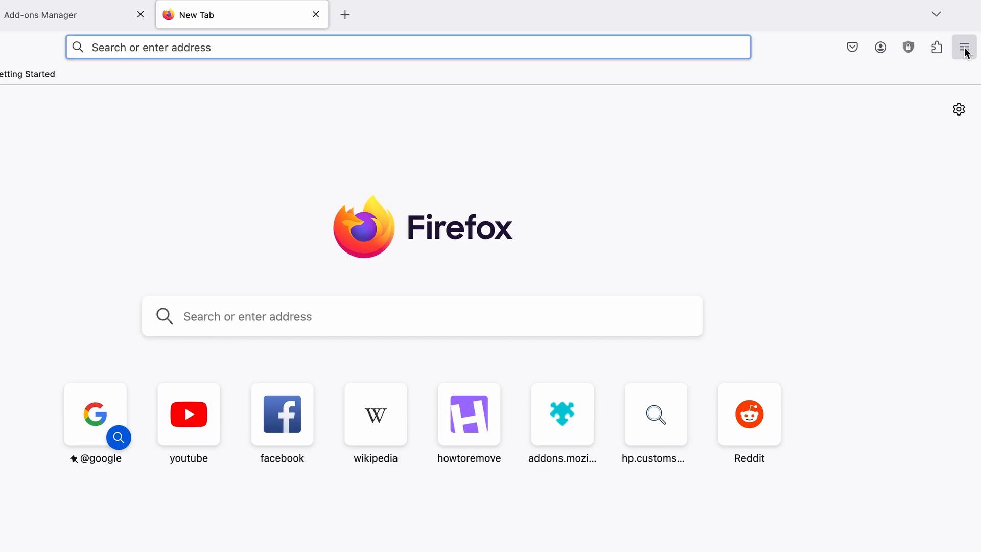
- Clear the ExampleRougeURL.com homepage in Firefox's settings and set the homepage and new windows to Firefox Home (Default)
left_click(965, 49)
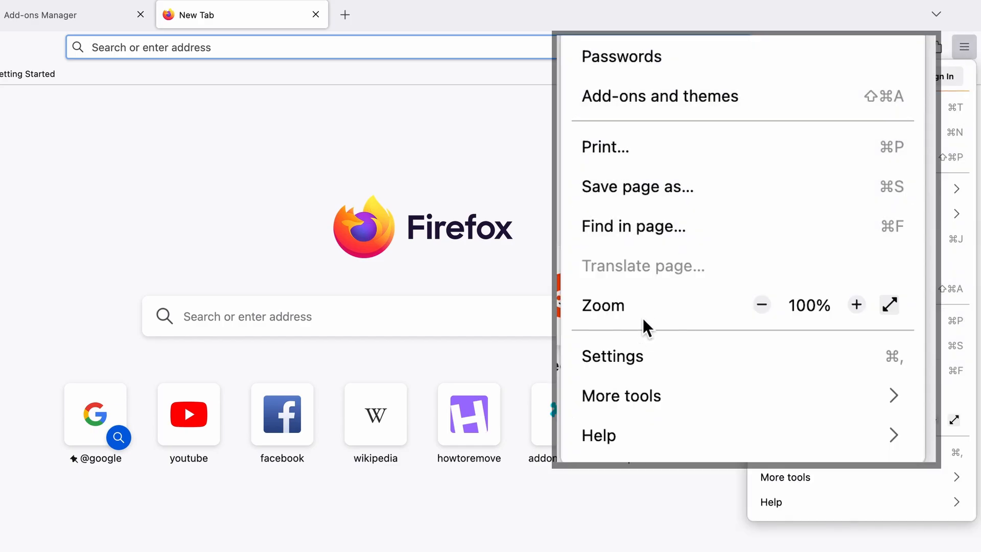
left_click(797, 451)
left_click(94, 177)
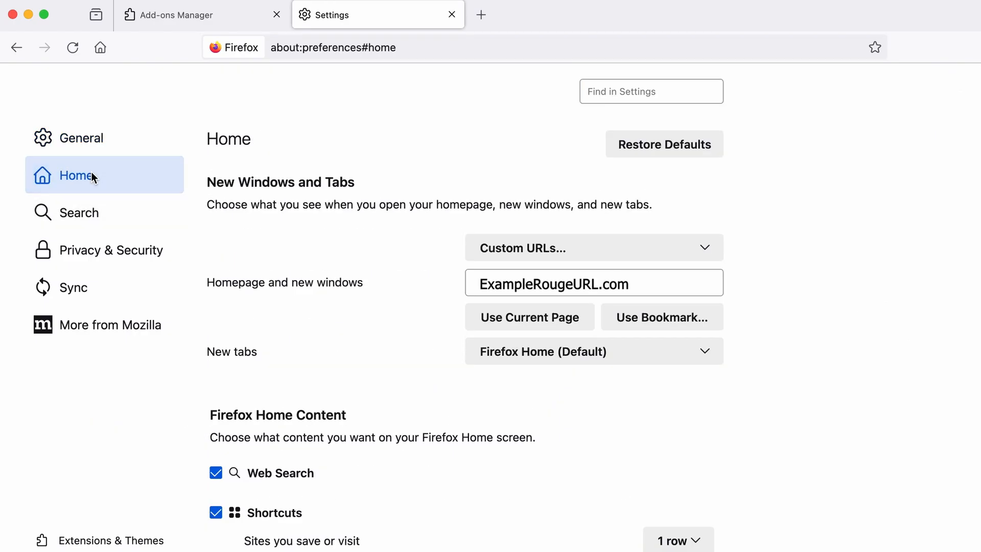
triple_click(631, 284)
key("BackSpace")
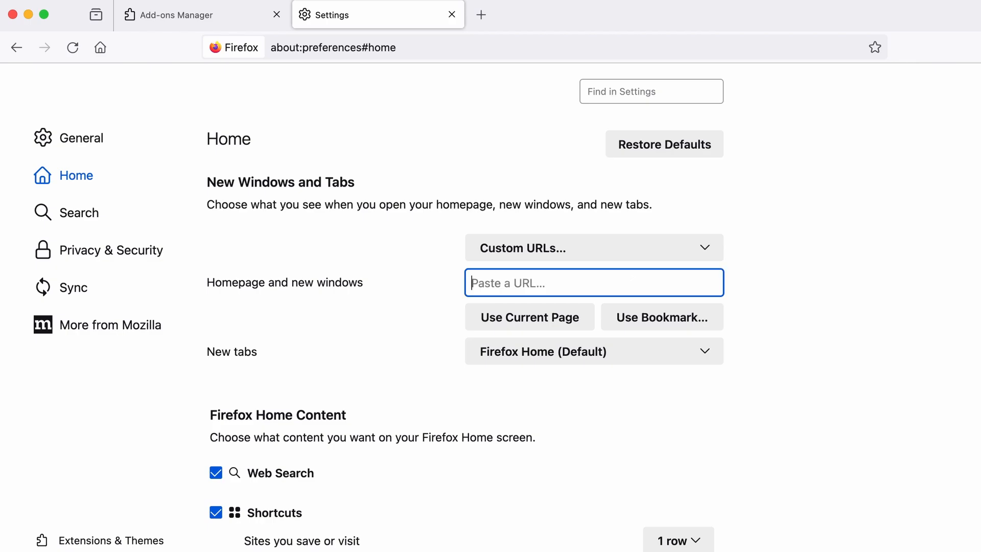
left_click(636, 249)
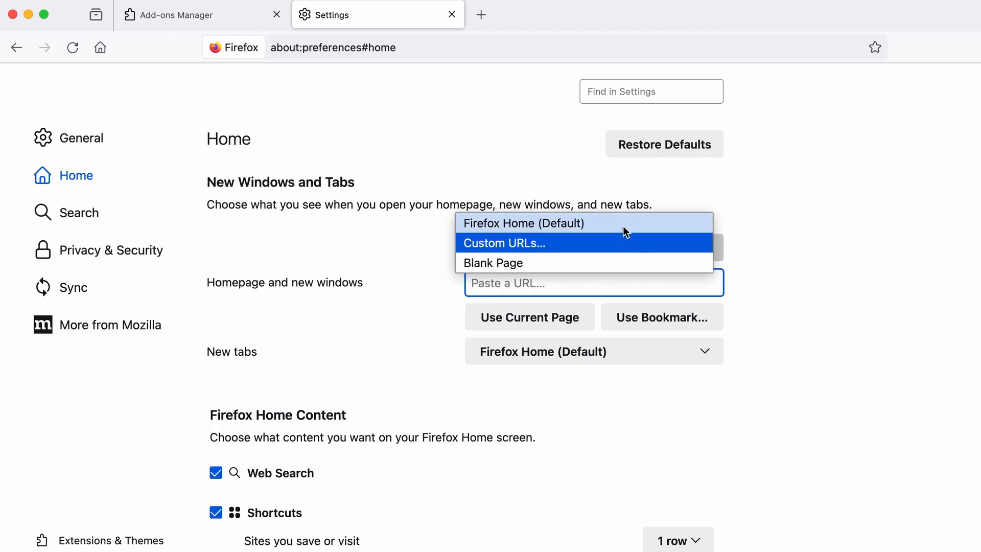
left_click(624, 228)
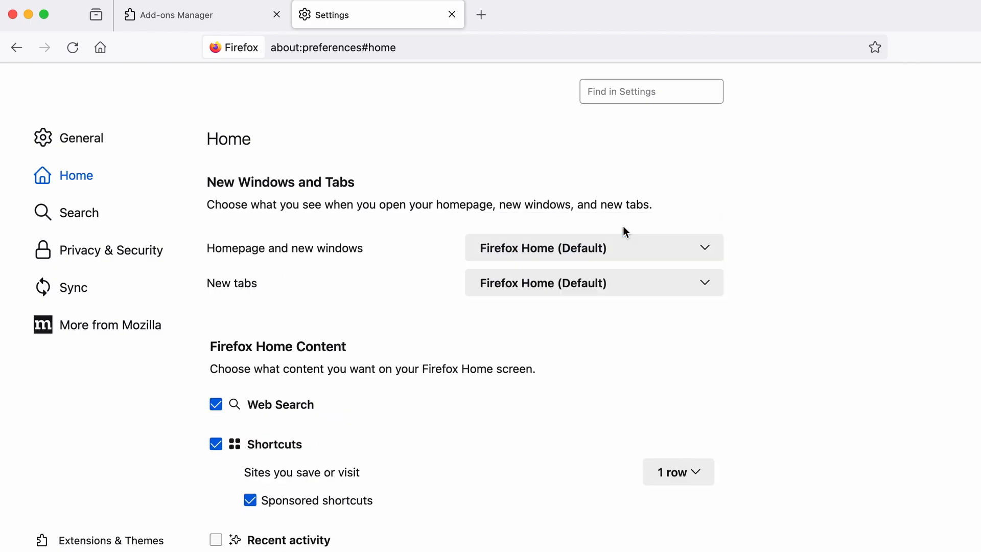
- Set Google as Firefox's default search engine in the Search settings
left_click(88, 218)
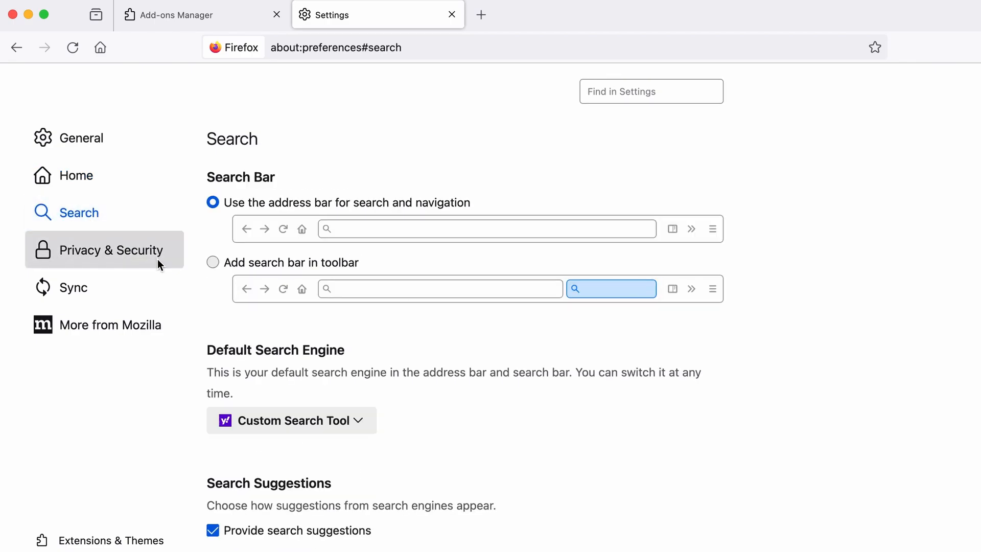
left_click(363, 420)
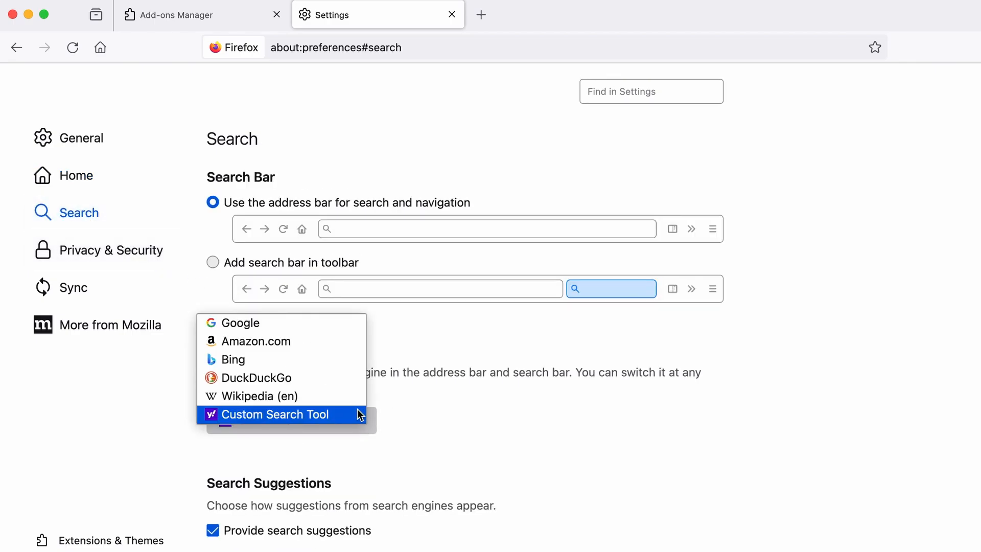
left_click(302, 323)
- Remove Custom Search Tool from Firefox's list of alternative search engines
scroll(695, 445, "down", 3)
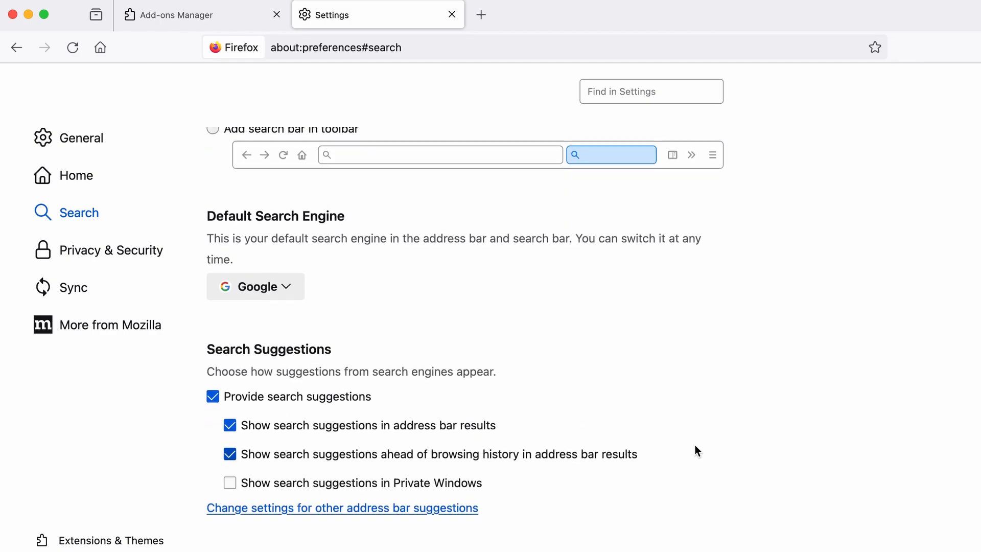
scroll(694, 450, "down", 10)
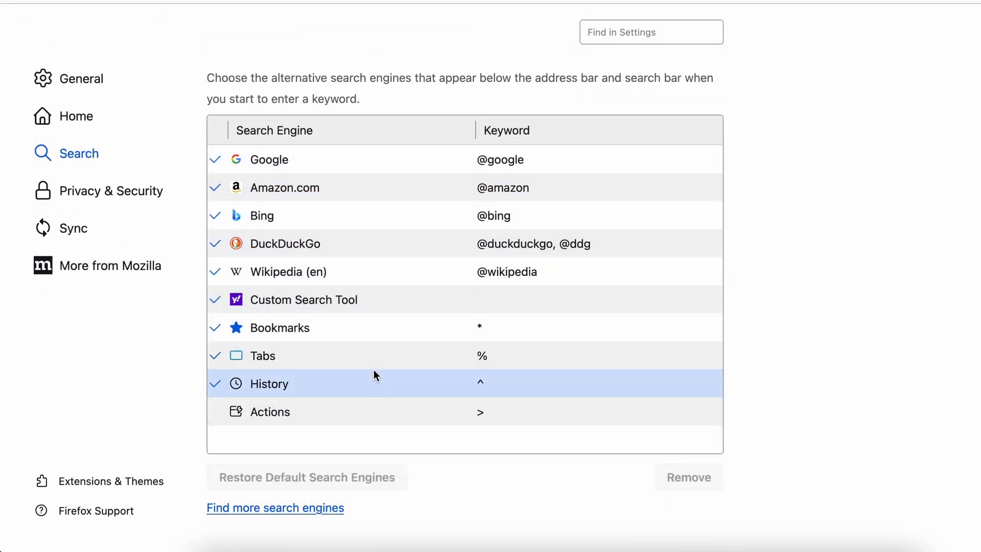
left_click(436, 299)
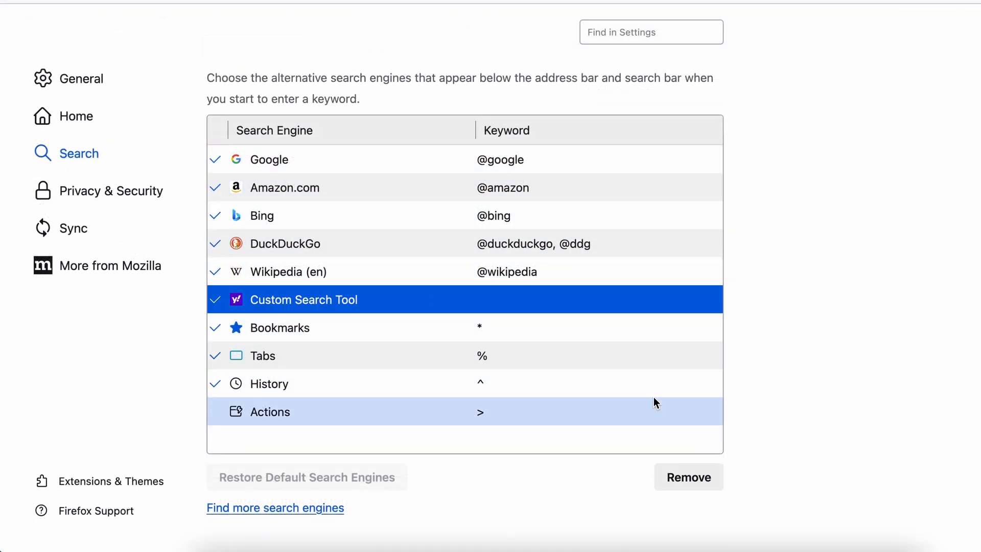
left_click(701, 476)
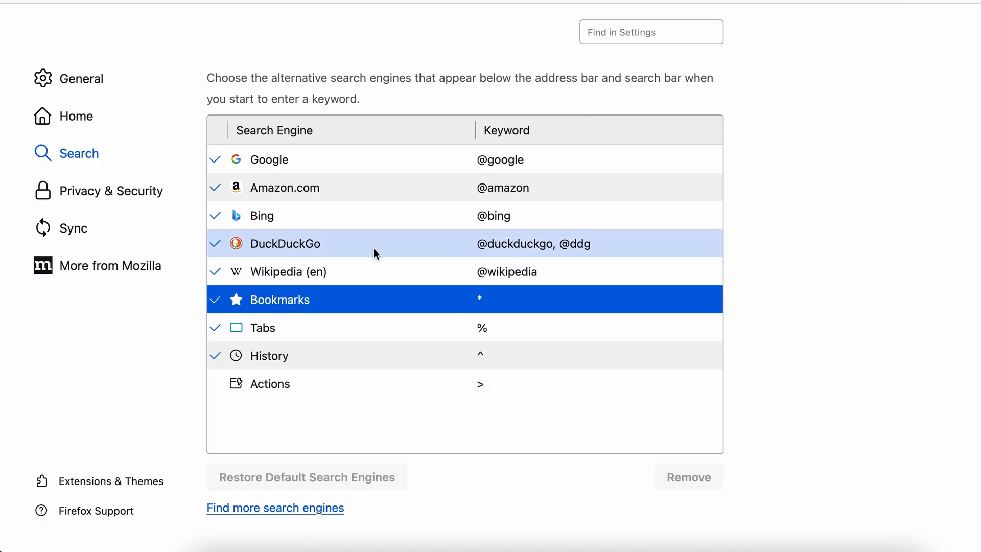
- Clear all cookies, site data and cached web content stored by Firefox in the Privacy & Security settings
left_click(125, 193)
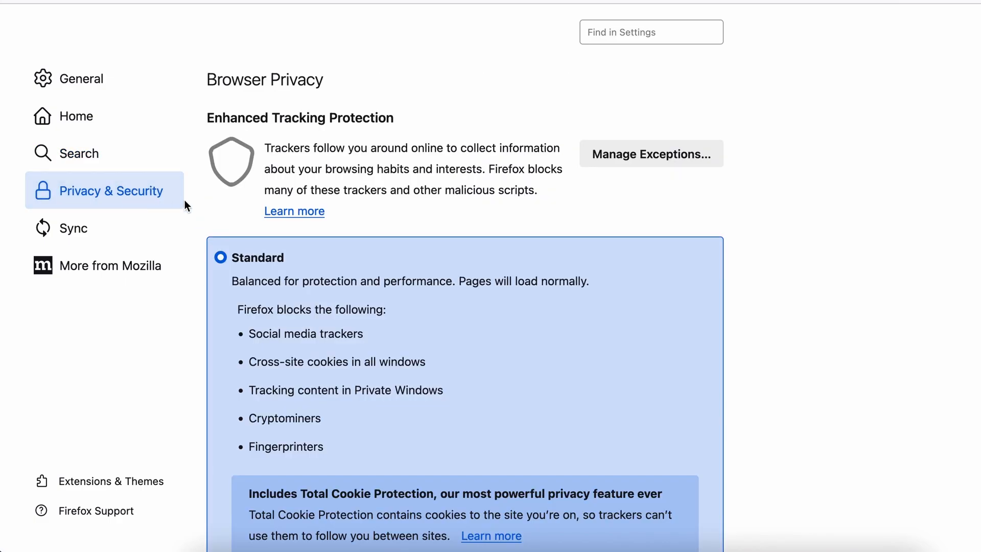
scroll(697, 298, "down", 8)
scroll(696, 300, "down", 3)
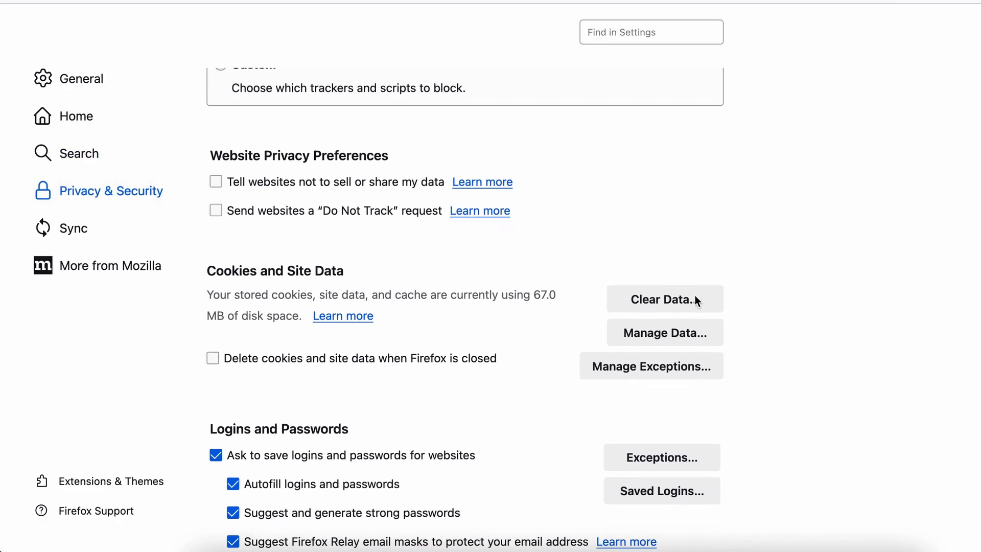
left_click(667, 290)
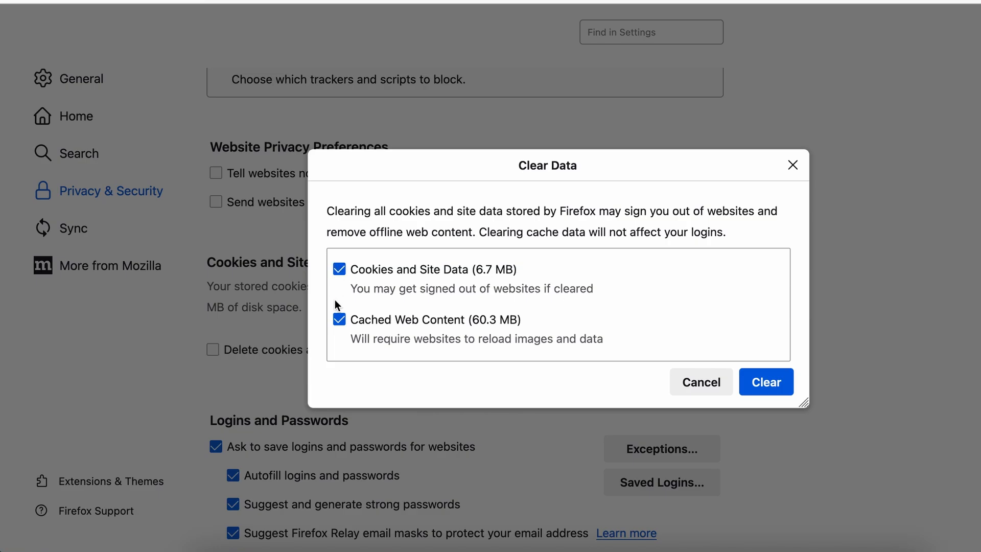
left_click(767, 383)
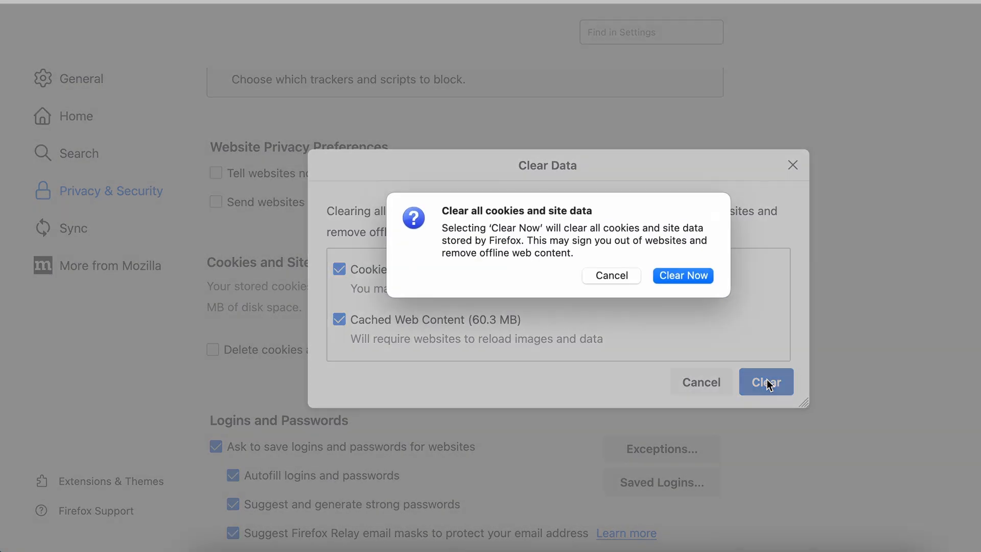
left_click(688, 276)
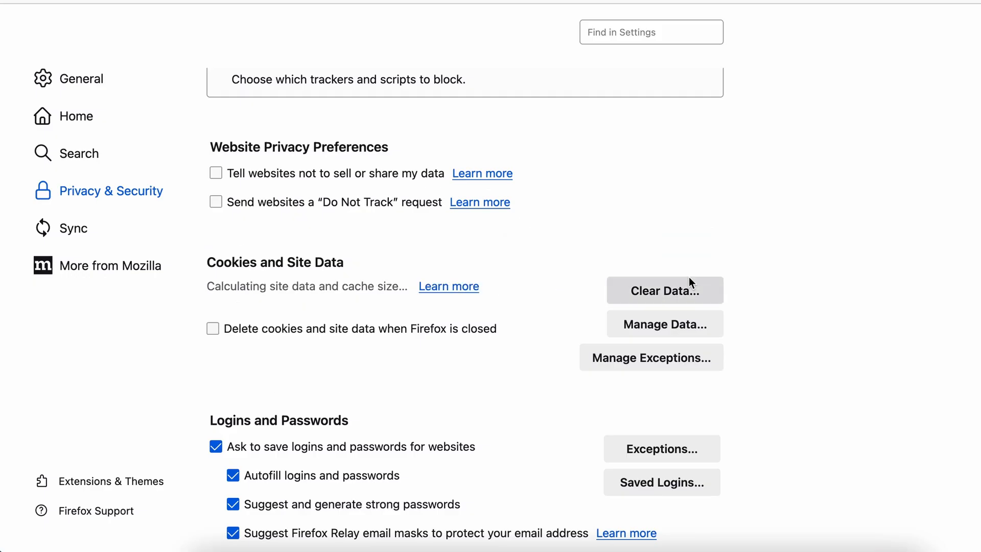
- Open the Location permission settings to check which websites have requested access
scroll(841, 266, "down", 15)
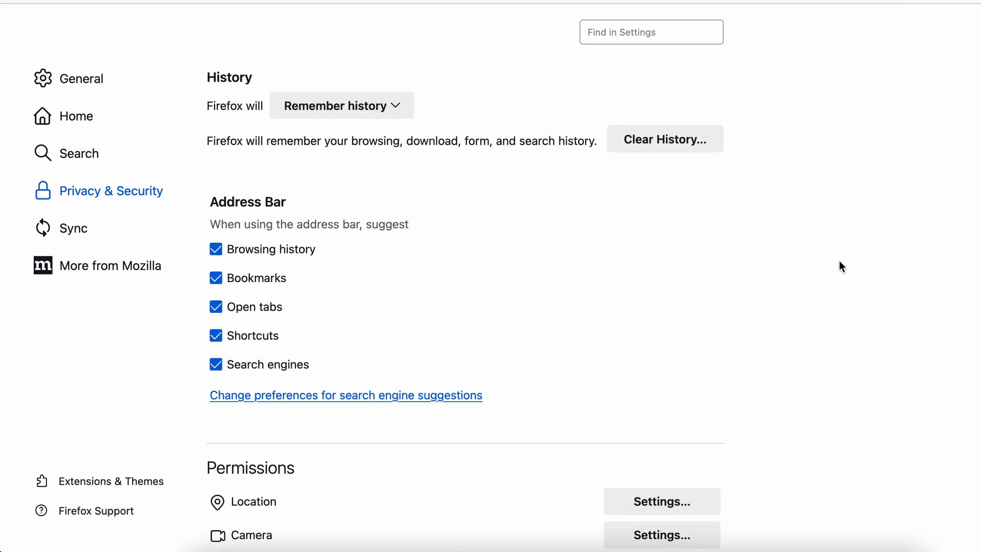
left_click(685, 230)
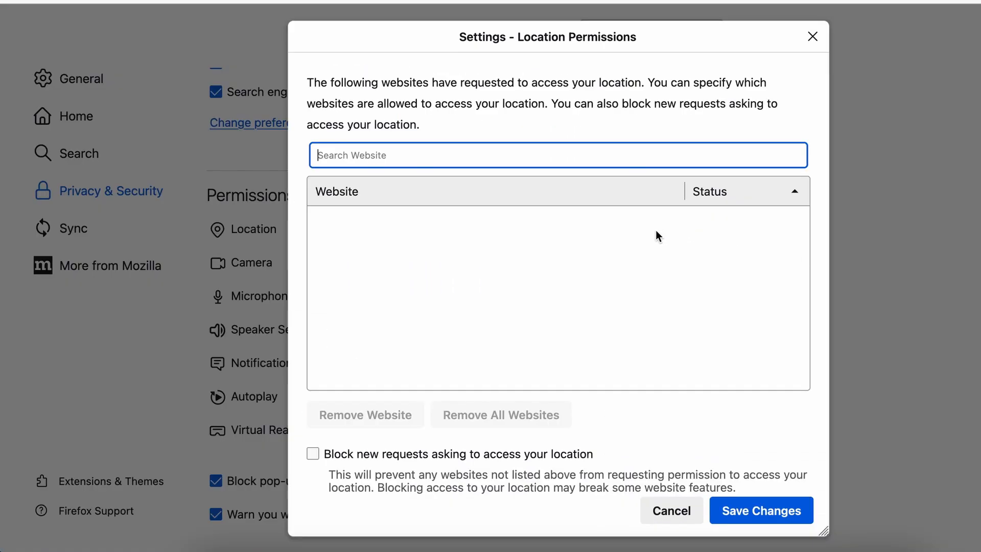